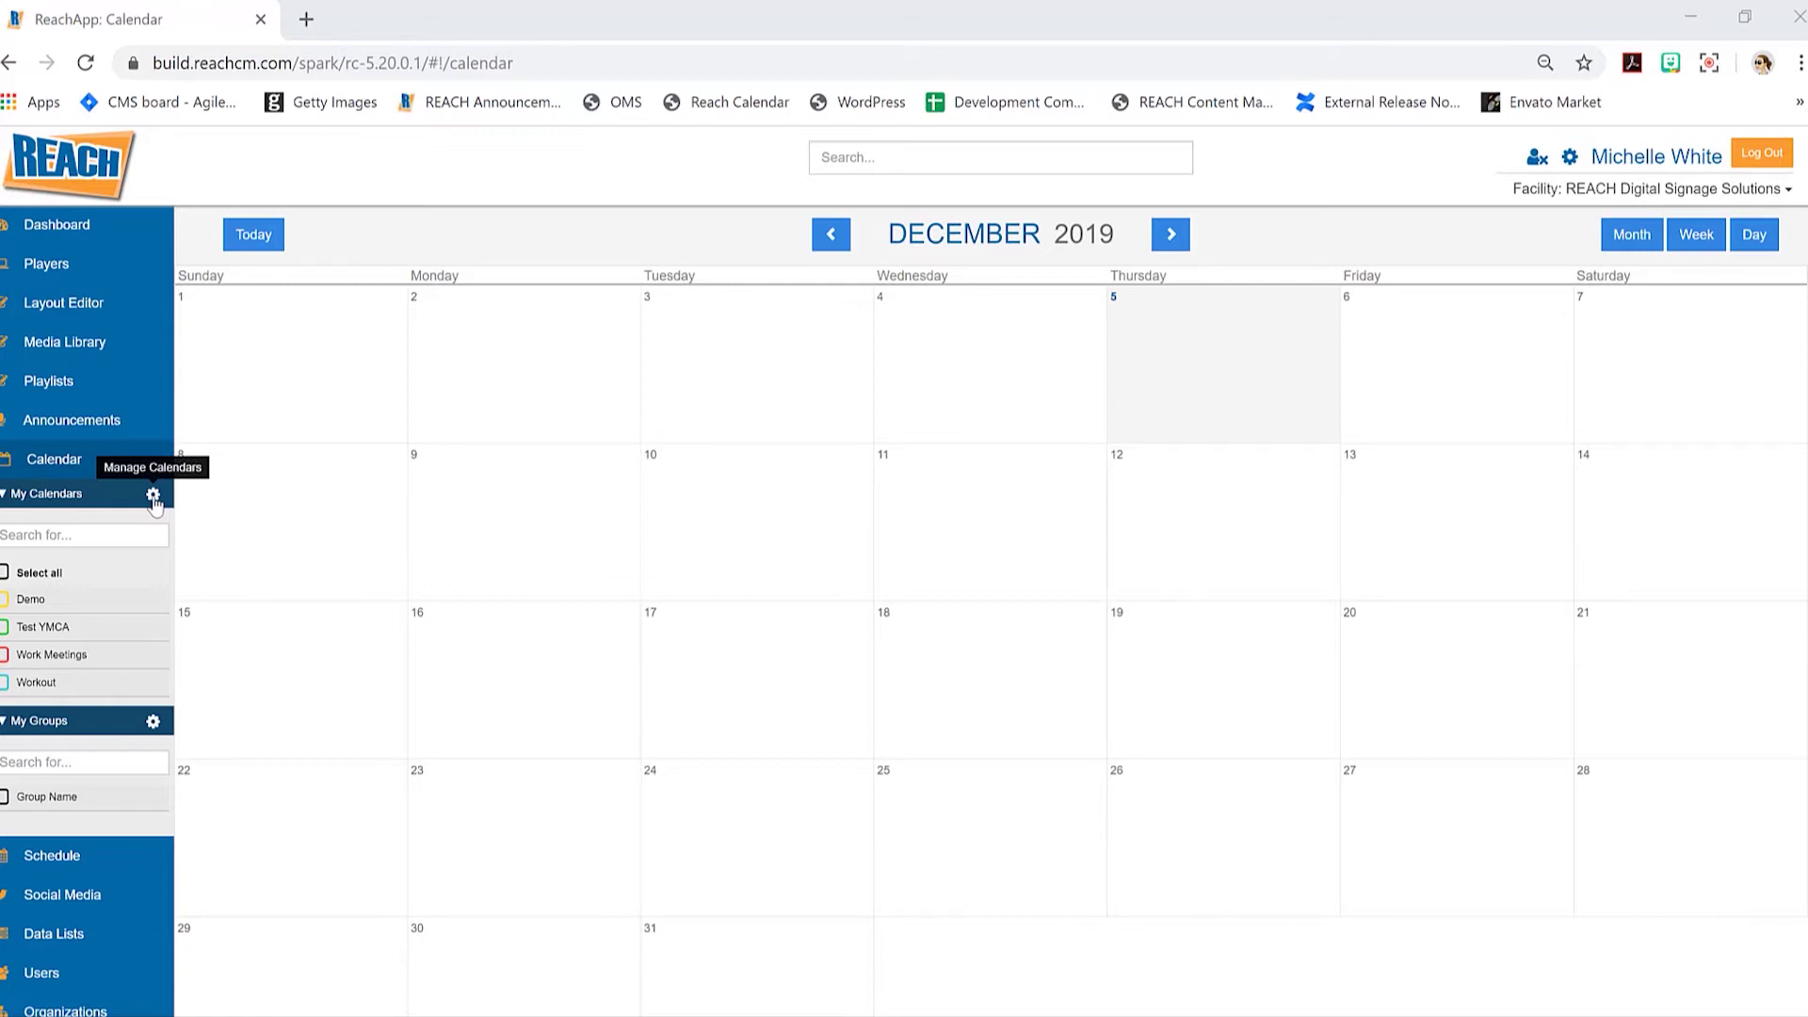
# Start a new calendar named 'Today Schedule' and give it the orange colour.
pyautogui.click(154, 498)
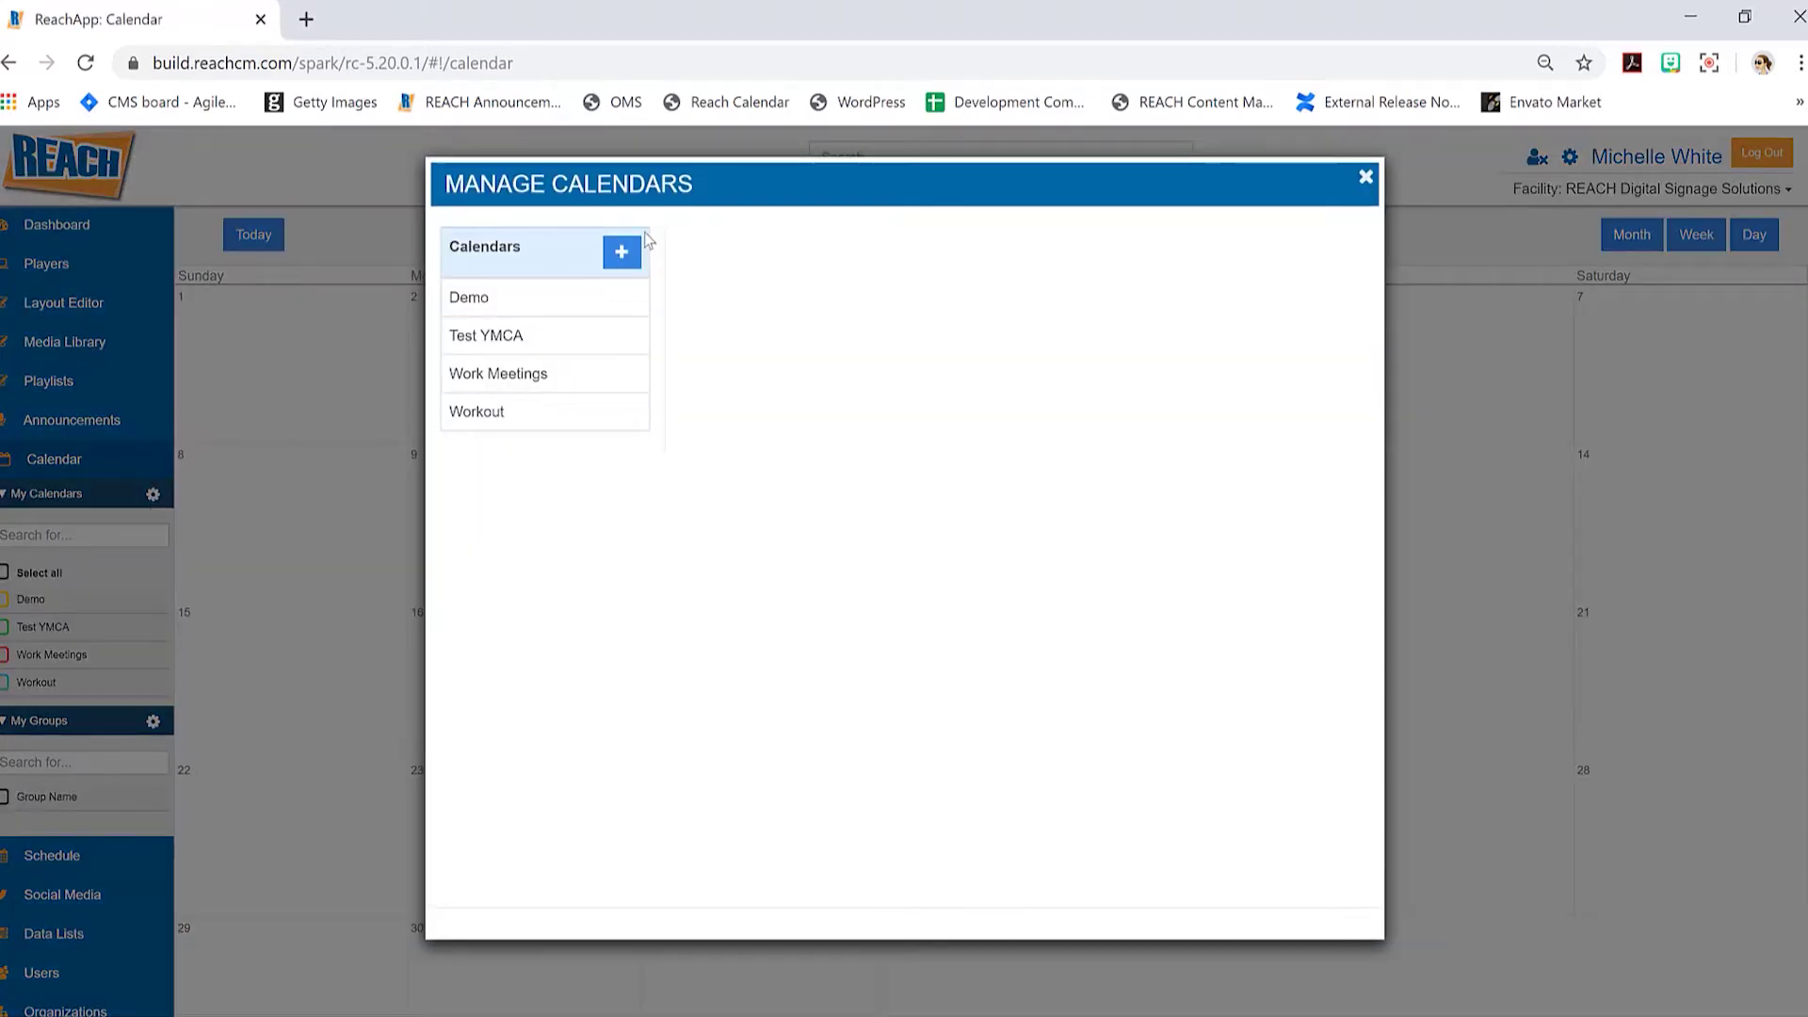
pyautogui.click(621, 252)
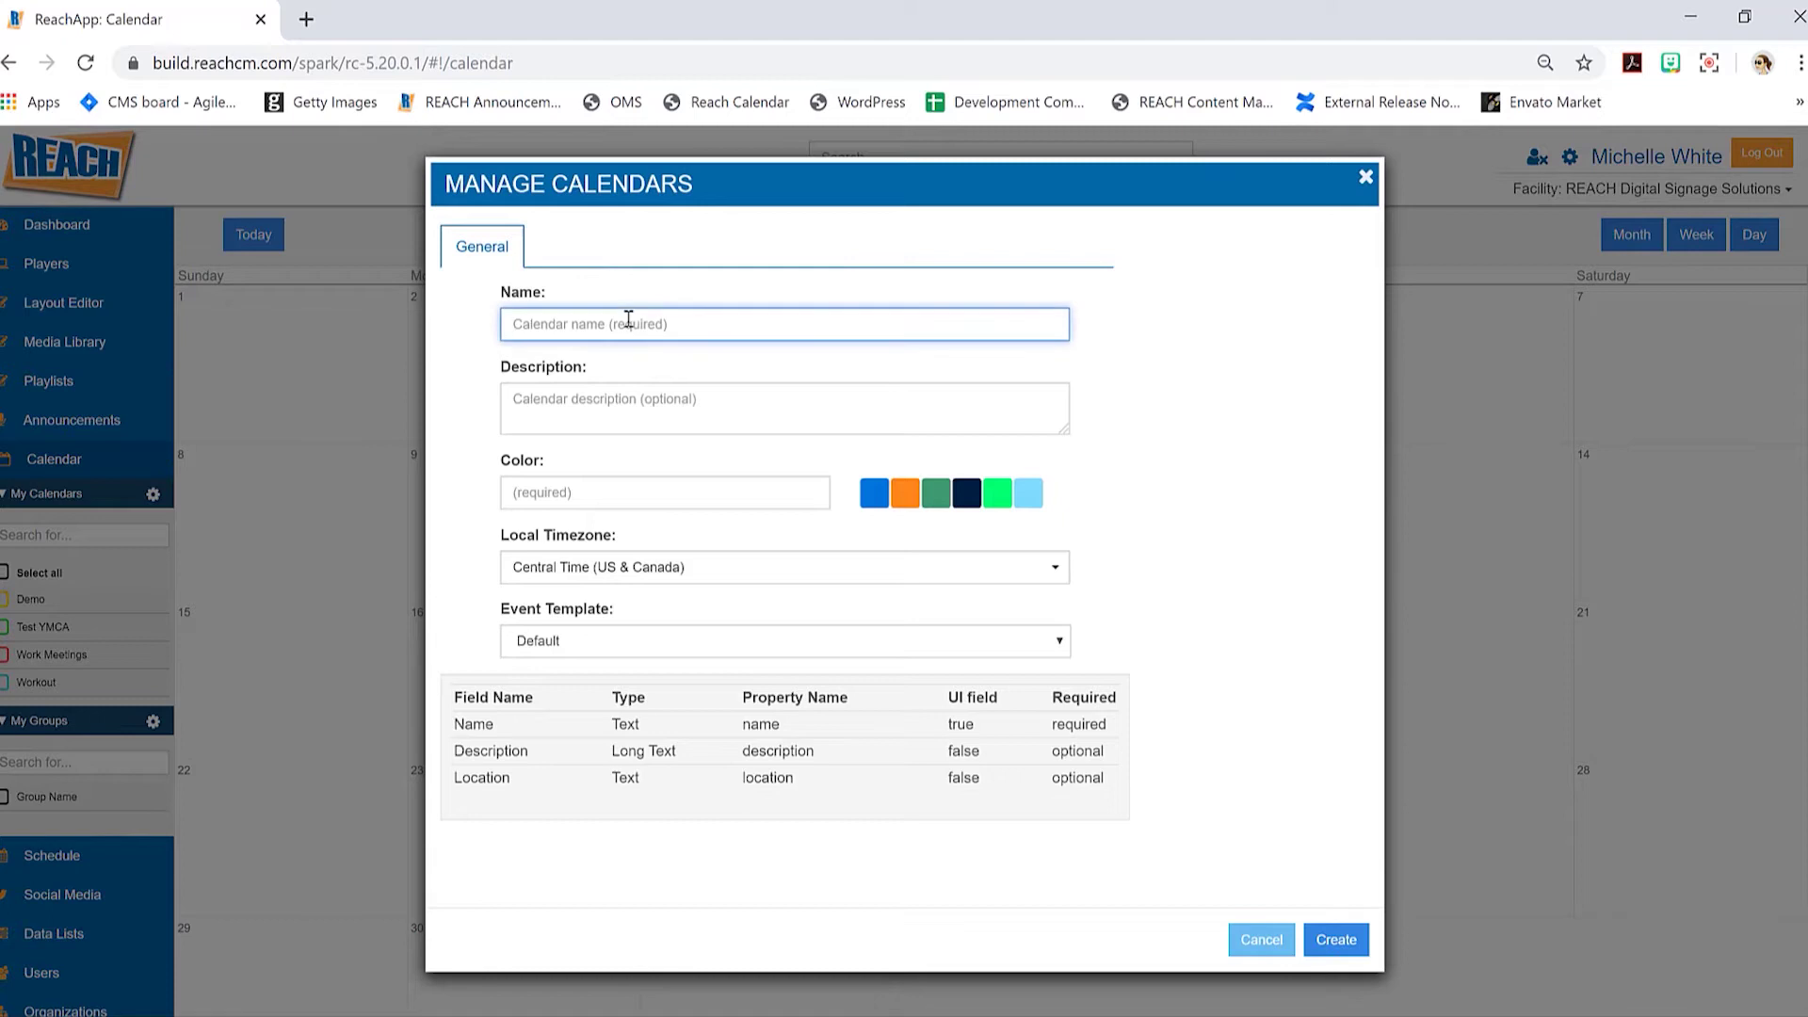
pyautogui.write('Today Schedule')
pyautogui.click(541, 494)
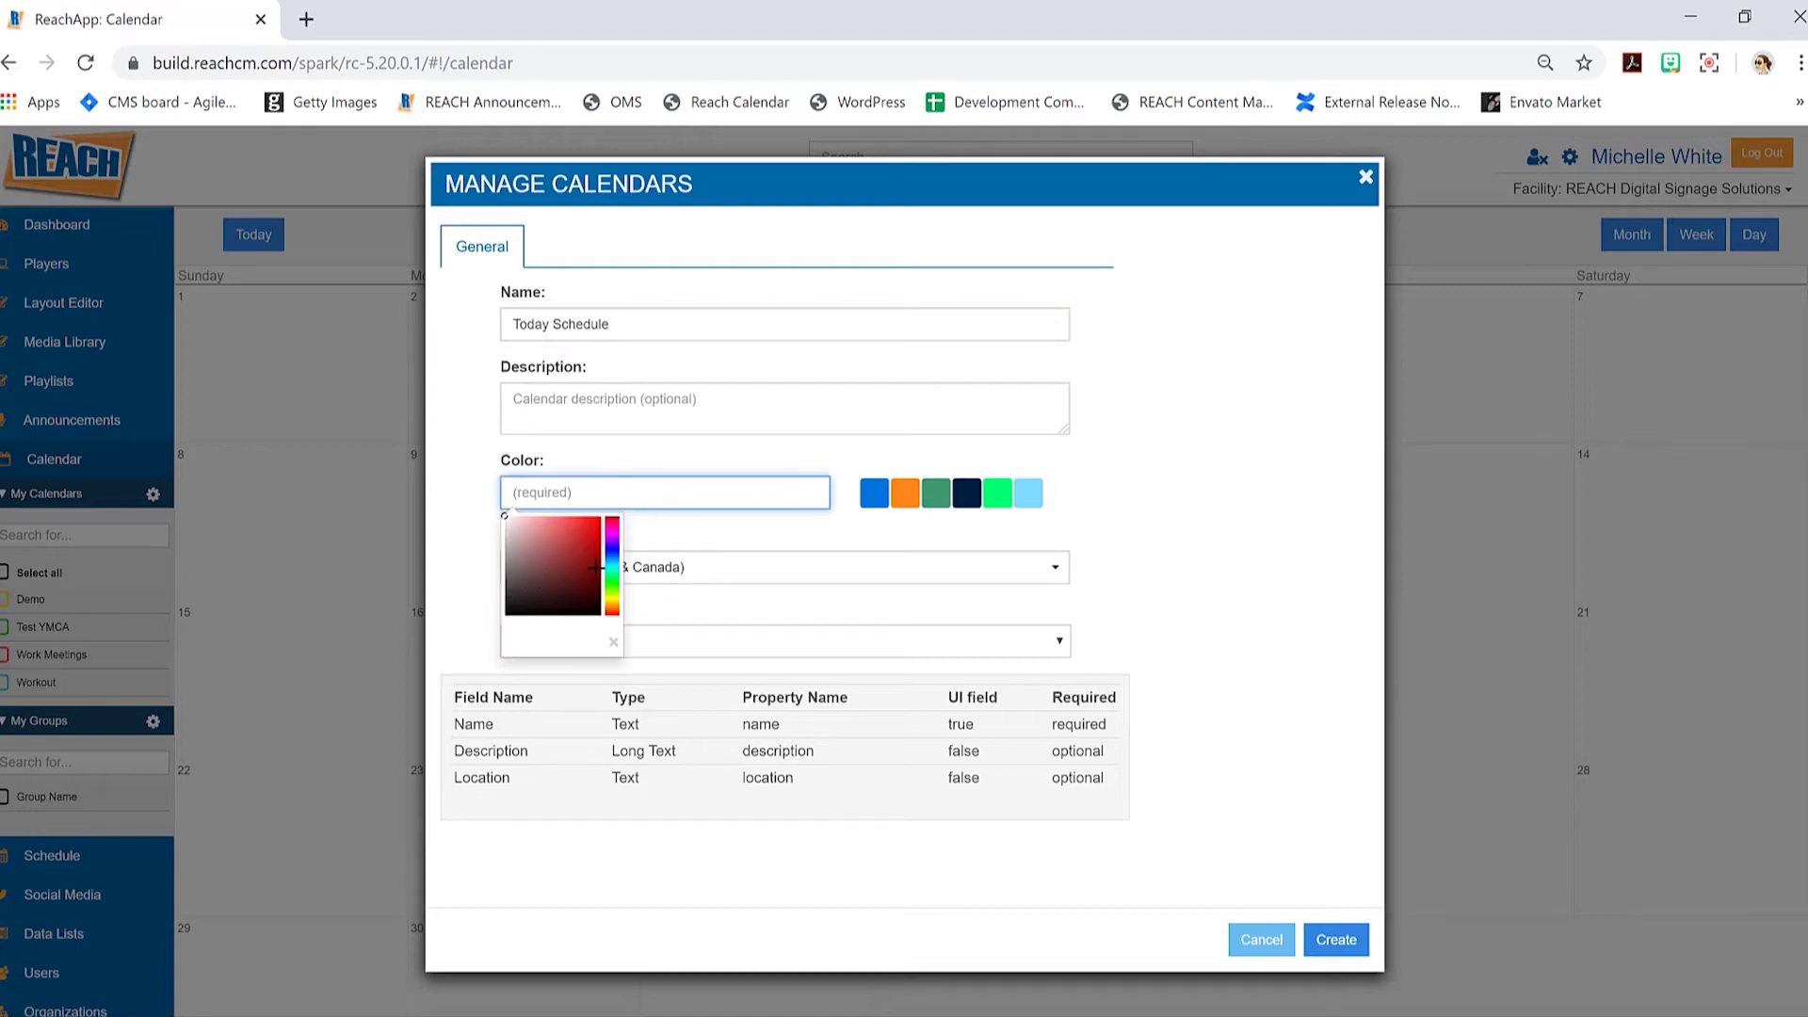
pyautogui.click(907, 506)
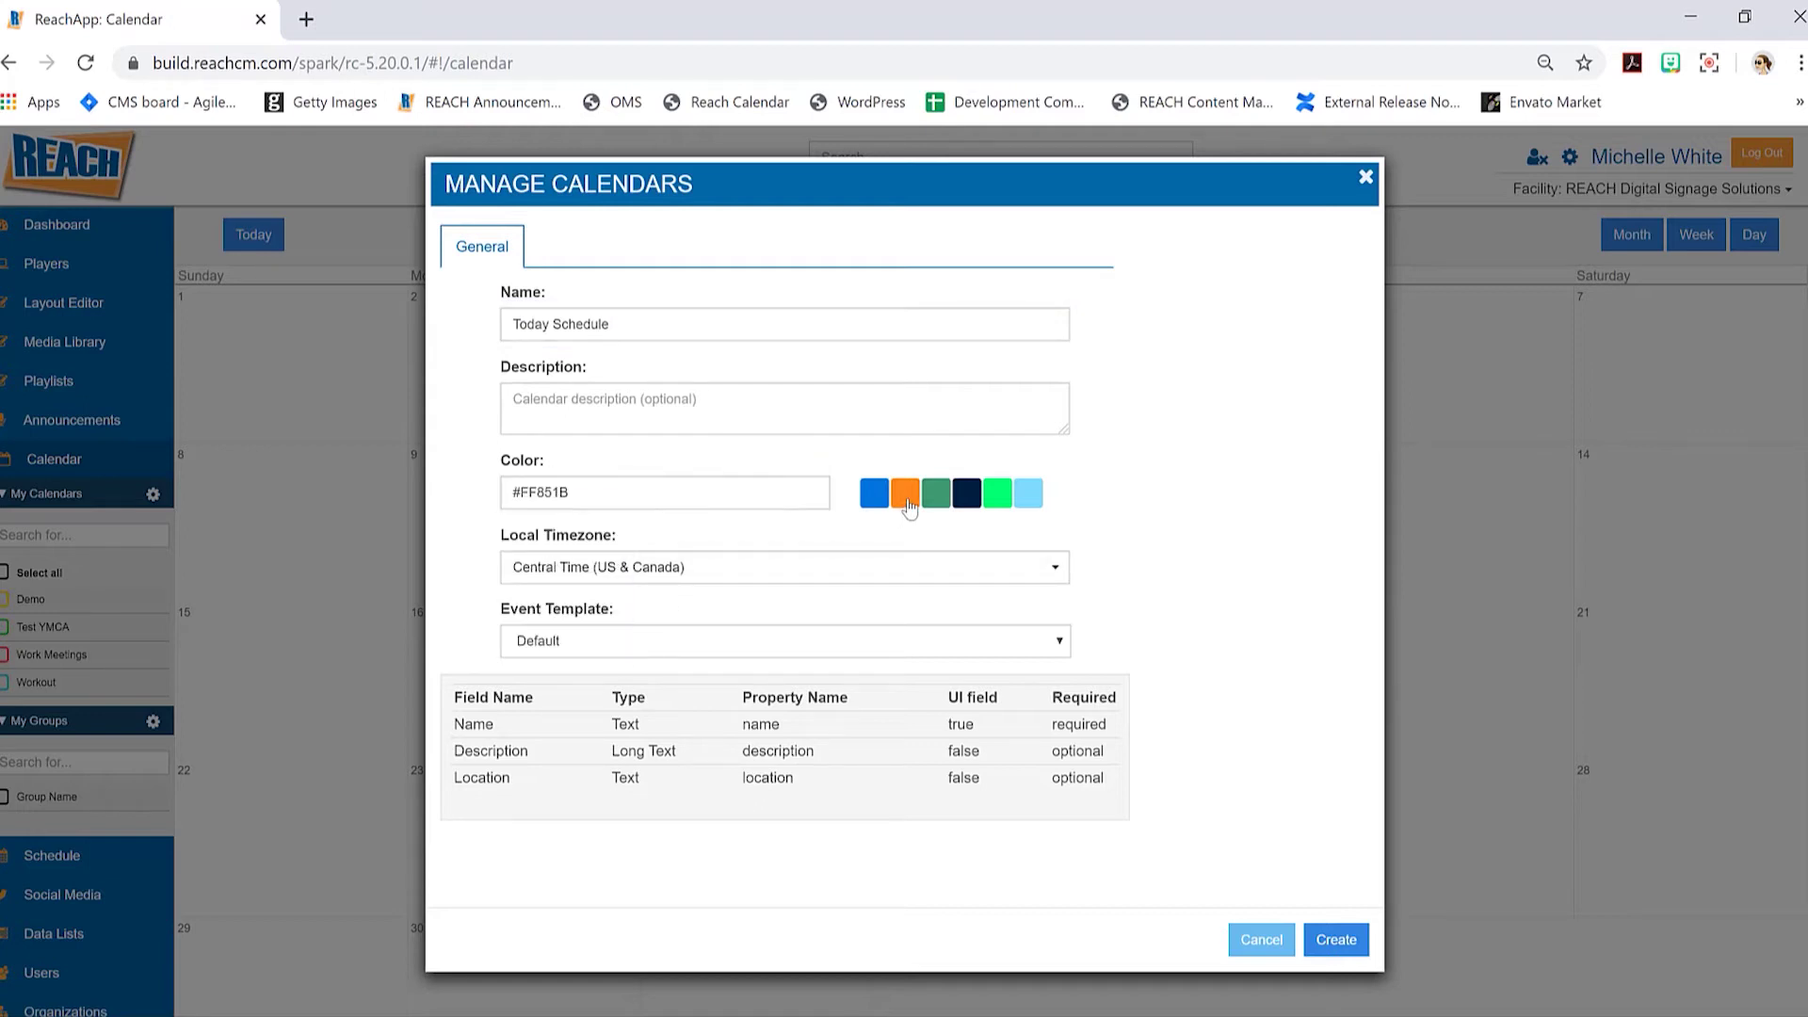
# Keep Central Time (US & Canada) and the Default event template, and create the calendar.
pyautogui.click(725, 571)
pyautogui.scroll(-3, 718, 665)
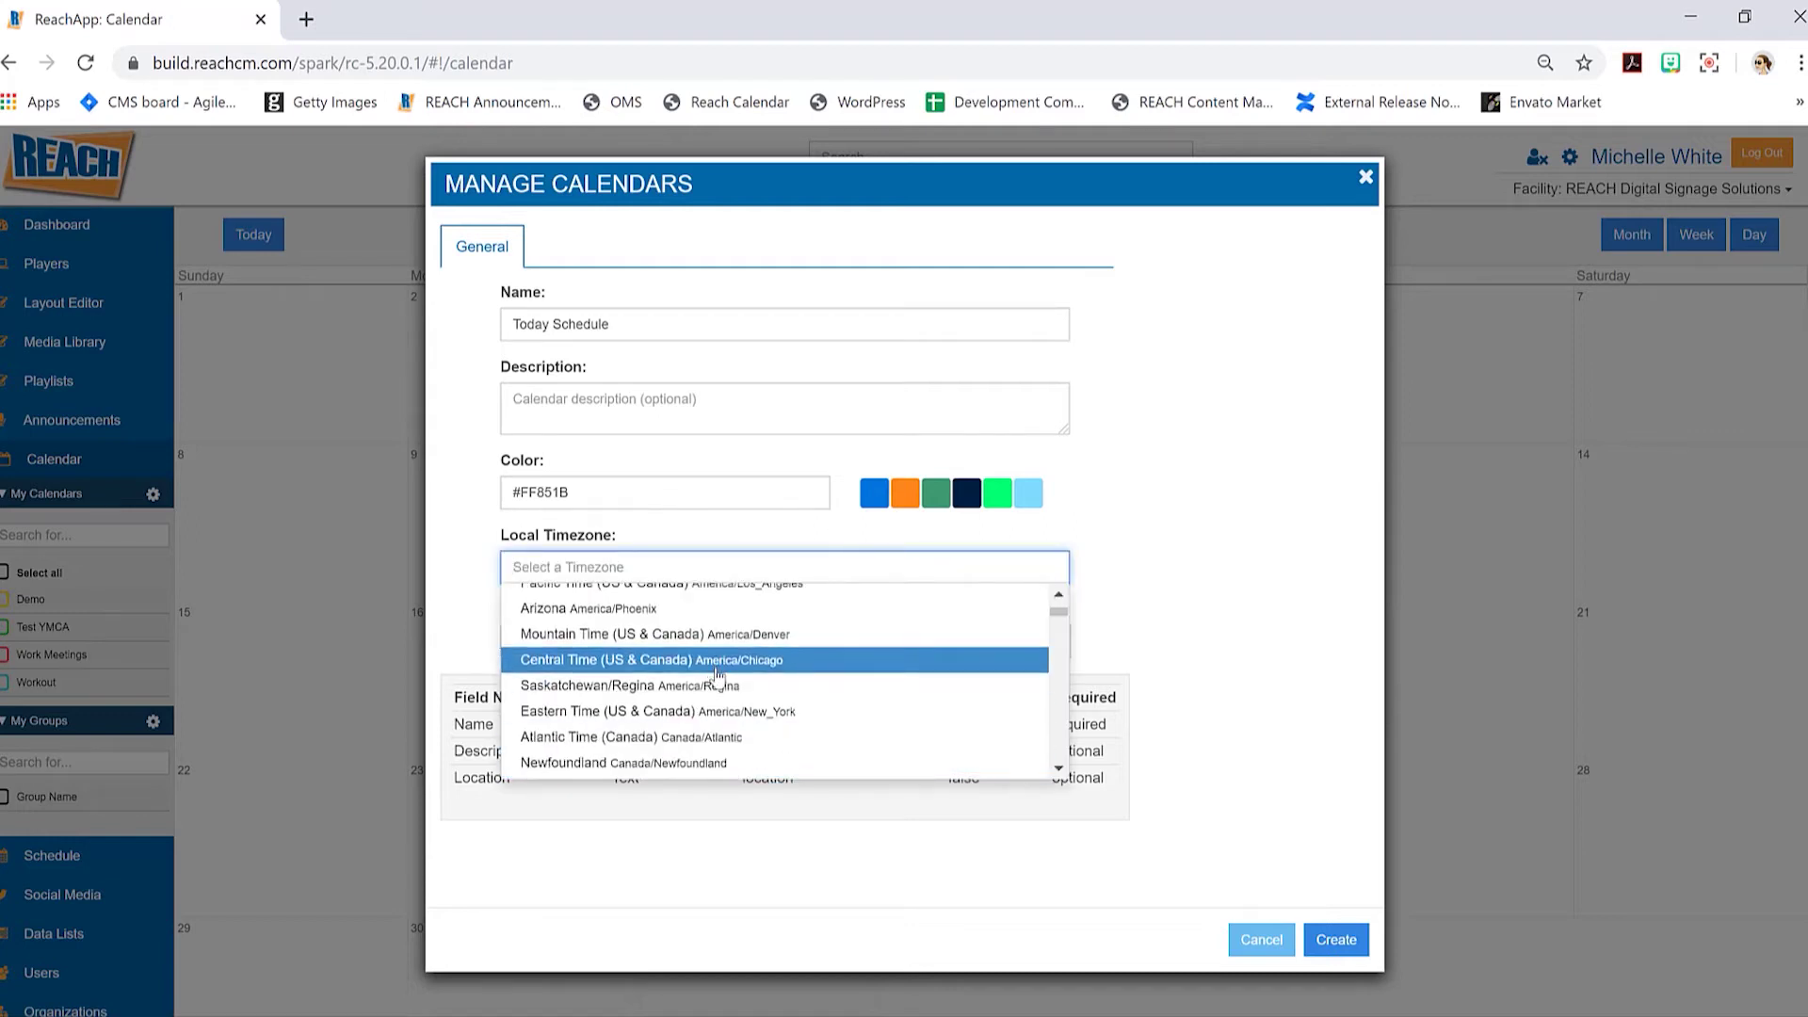
pyautogui.scroll(-3, 731, 690)
pyautogui.scroll(3, 738, 694)
pyautogui.scroll(-10, 737, 695)
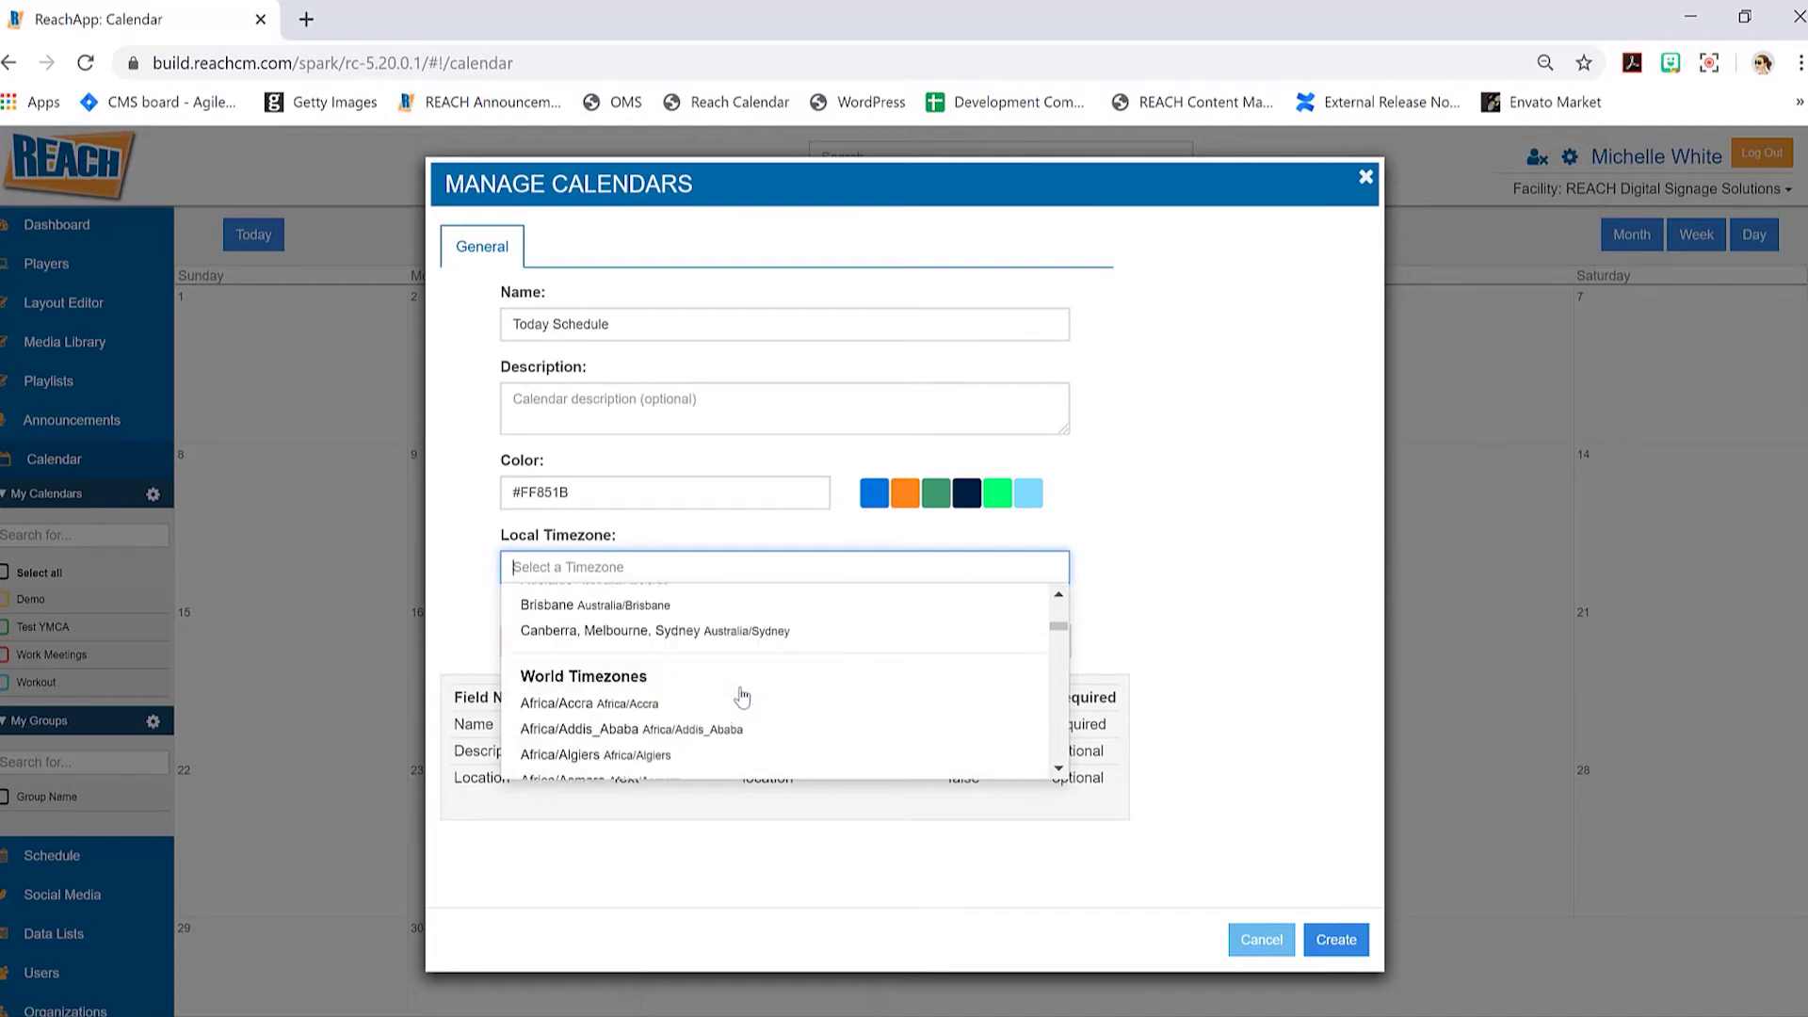
pyautogui.scroll(10, 741, 695)
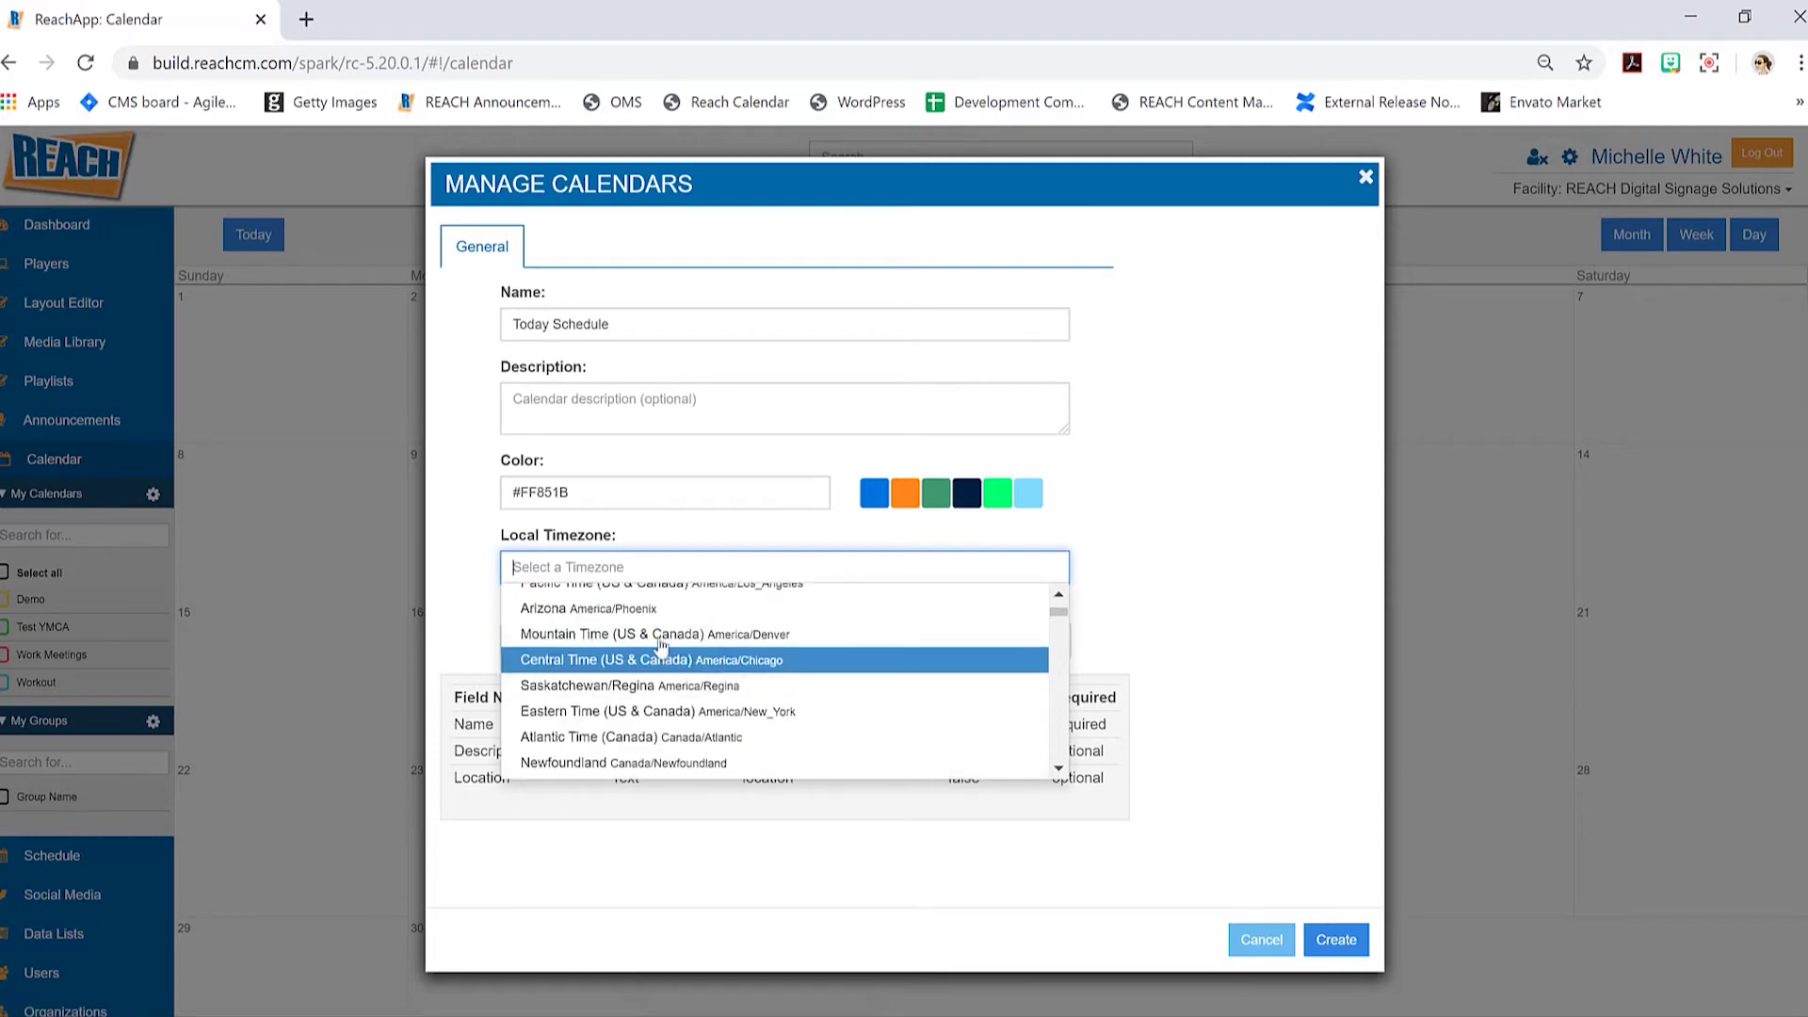
pyautogui.click(664, 654)
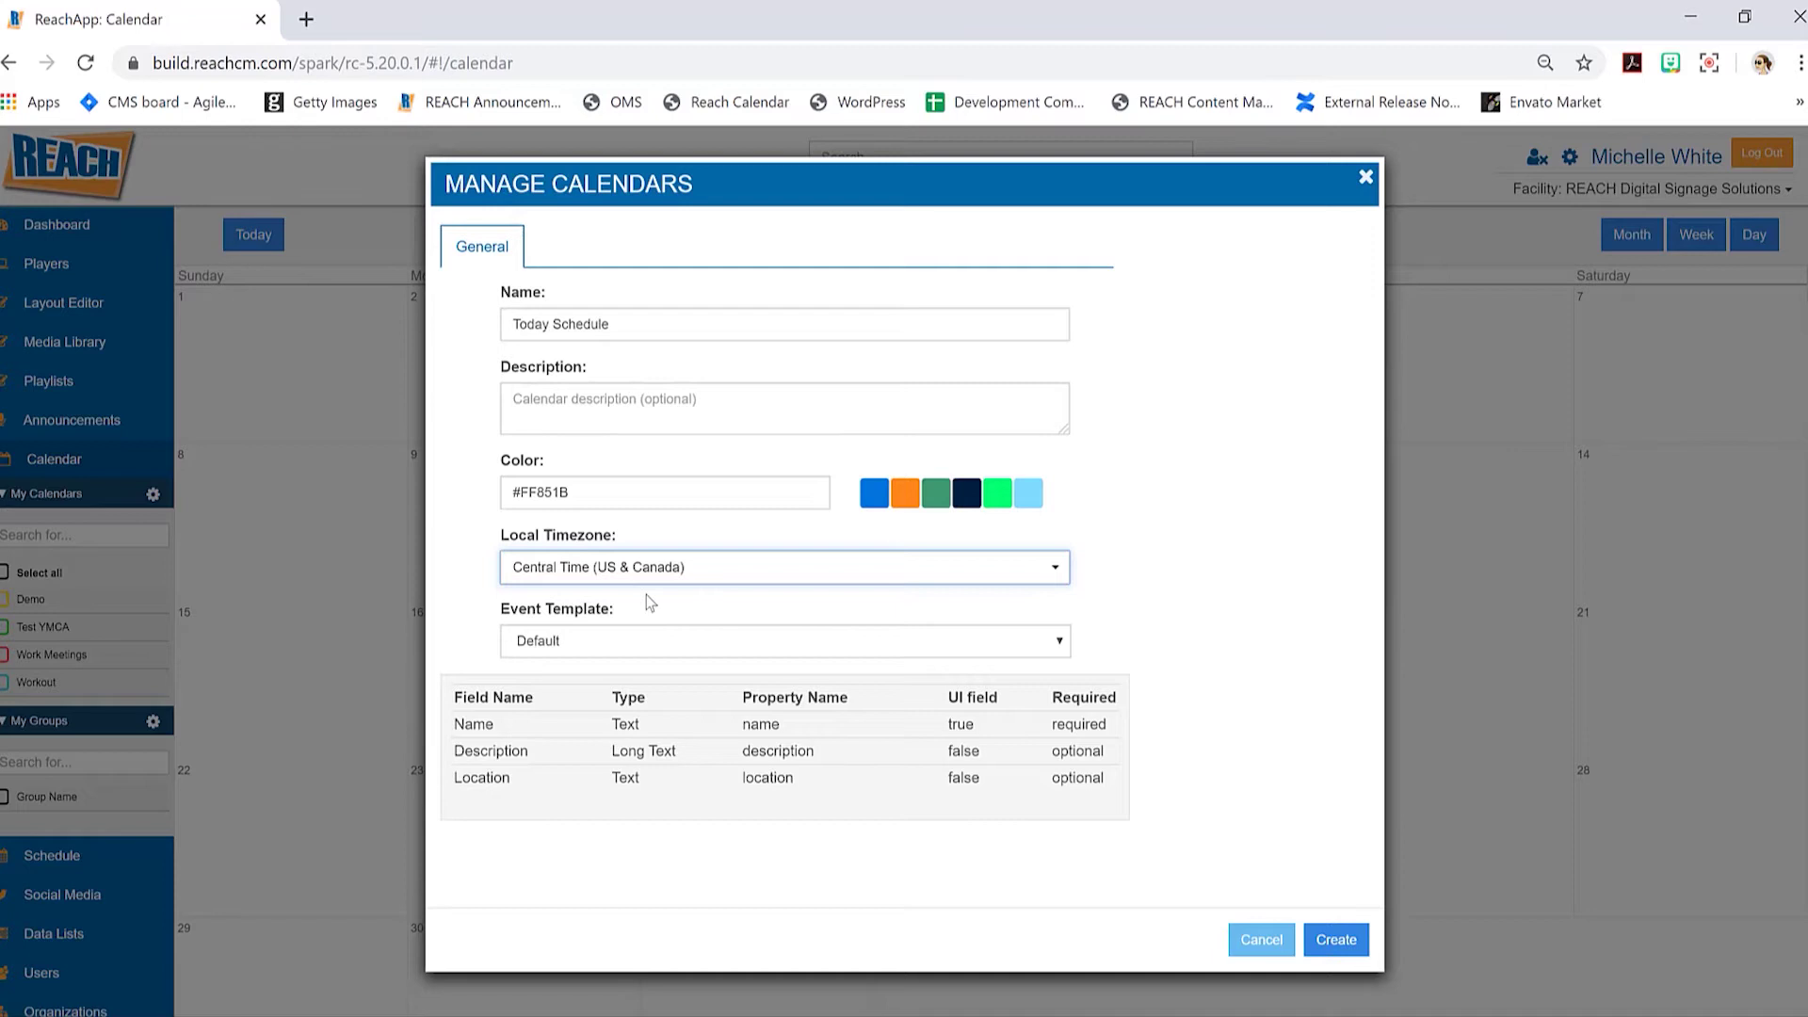
pyautogui.click(590, 641)
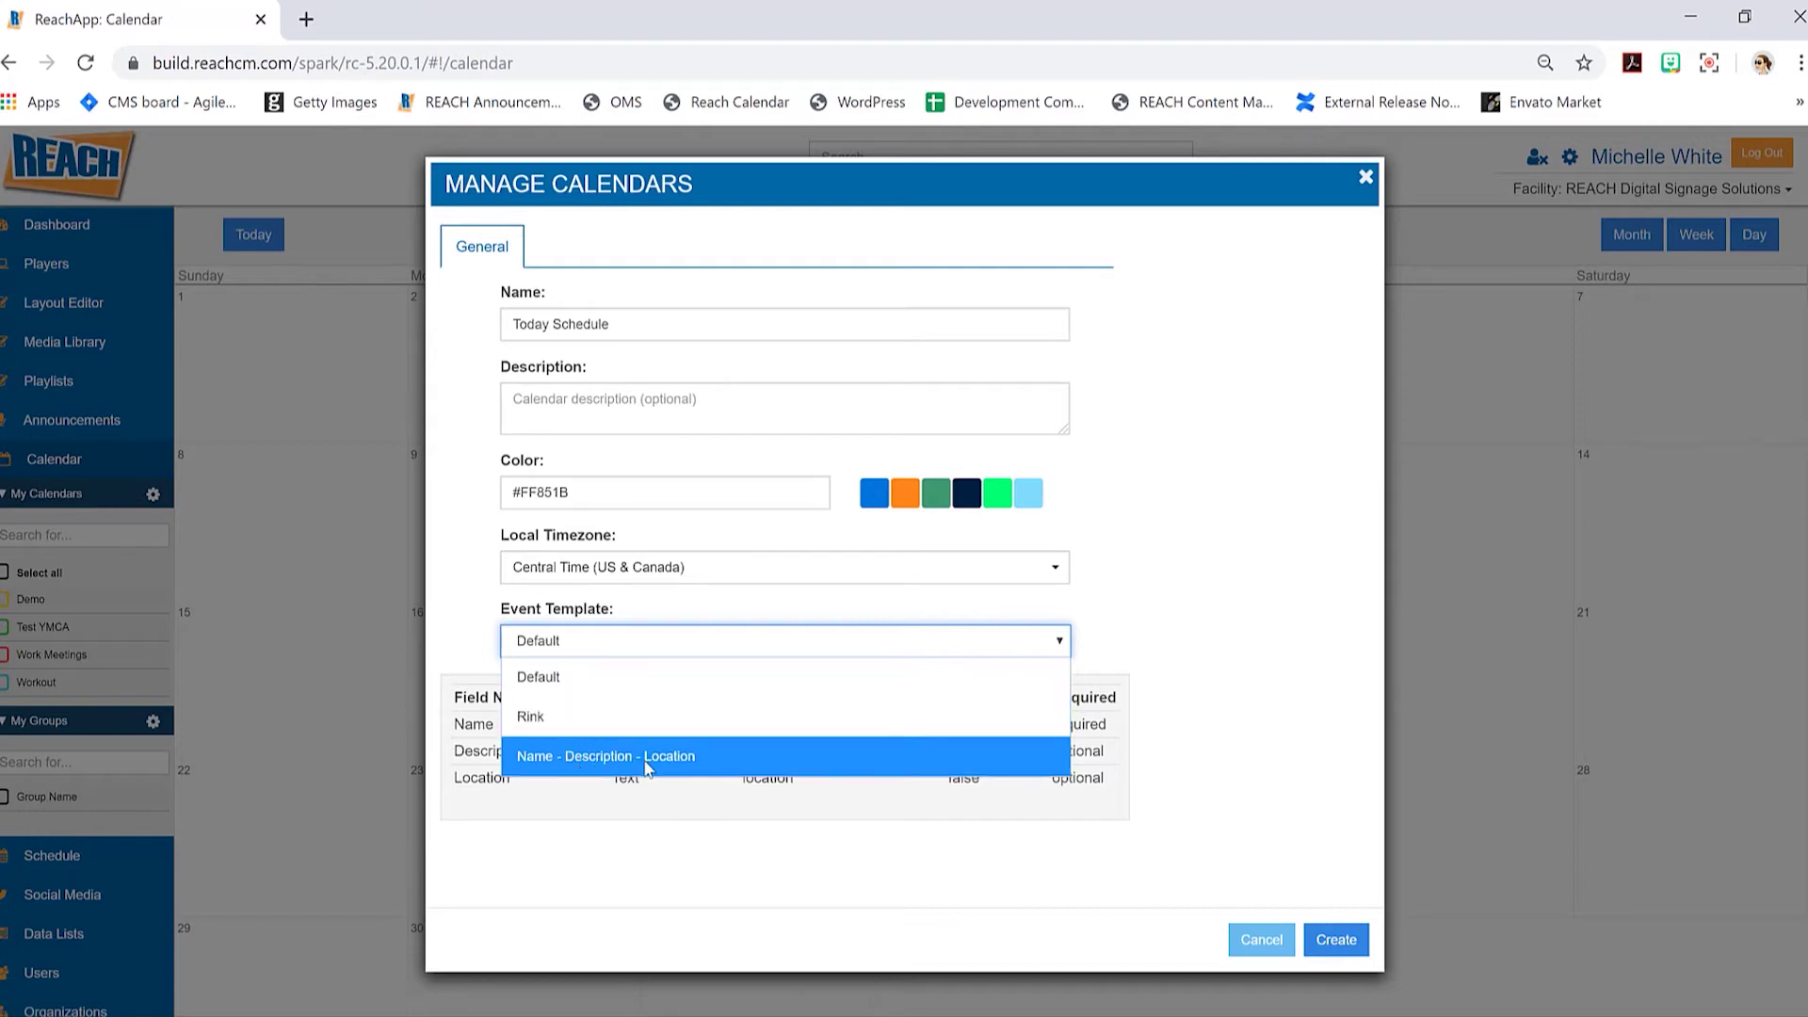
pyautogui.click(1150, 592)
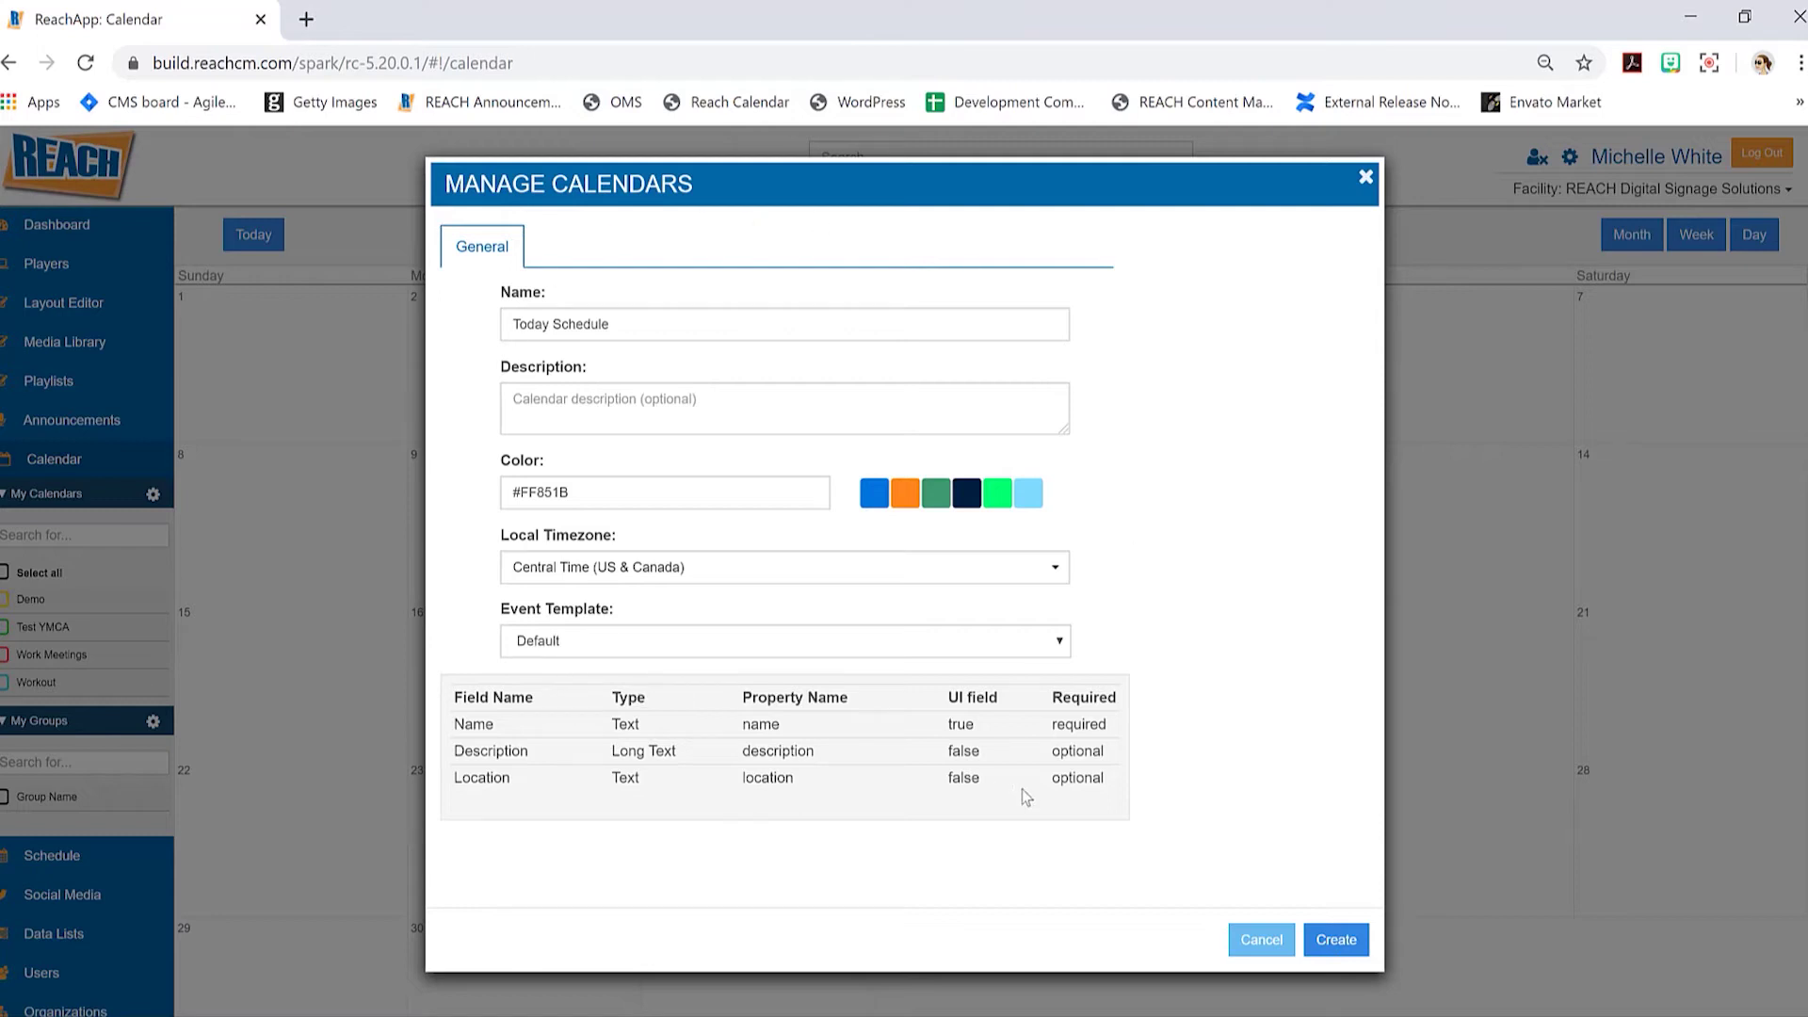
pyautogui.click(1337, 940)
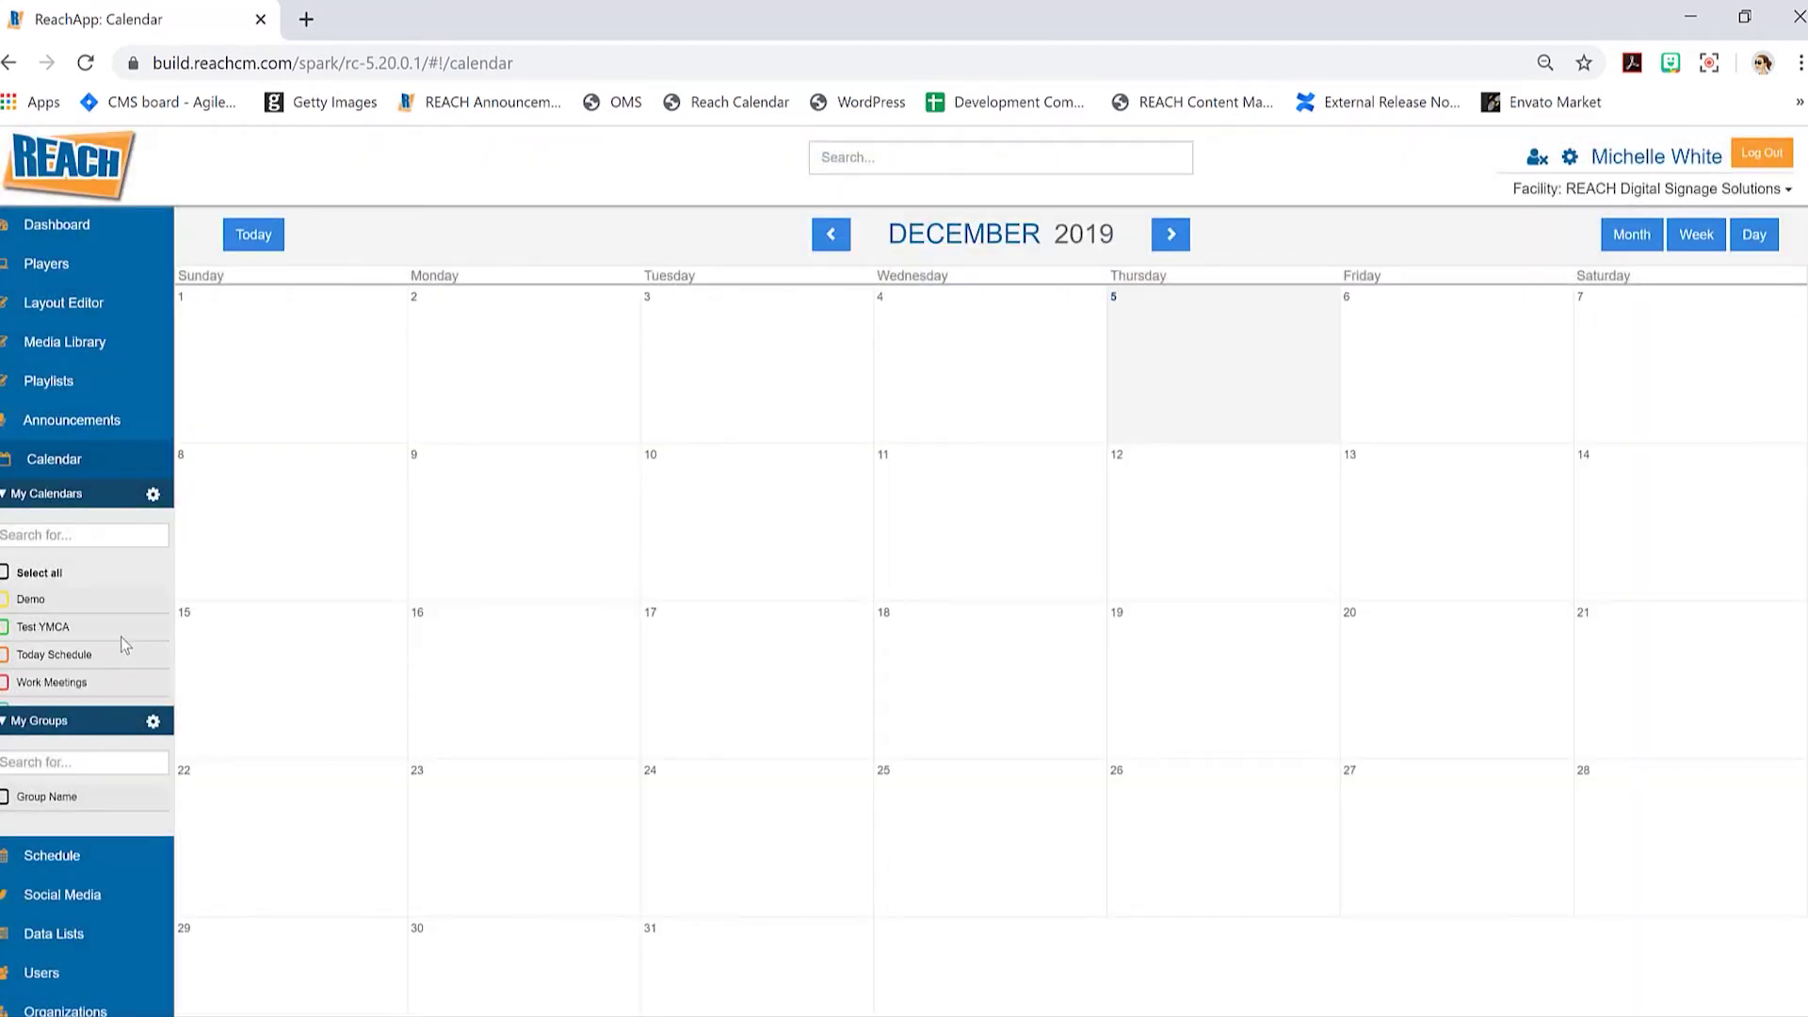
# Tick Today Schedule under My Calendars in the sidebar to display its events.
pyautogui.click(5, 656)
# Start a new integration named 'todays schedule' for the Today Schedule calendar.
pyautogui.click(153, 499)
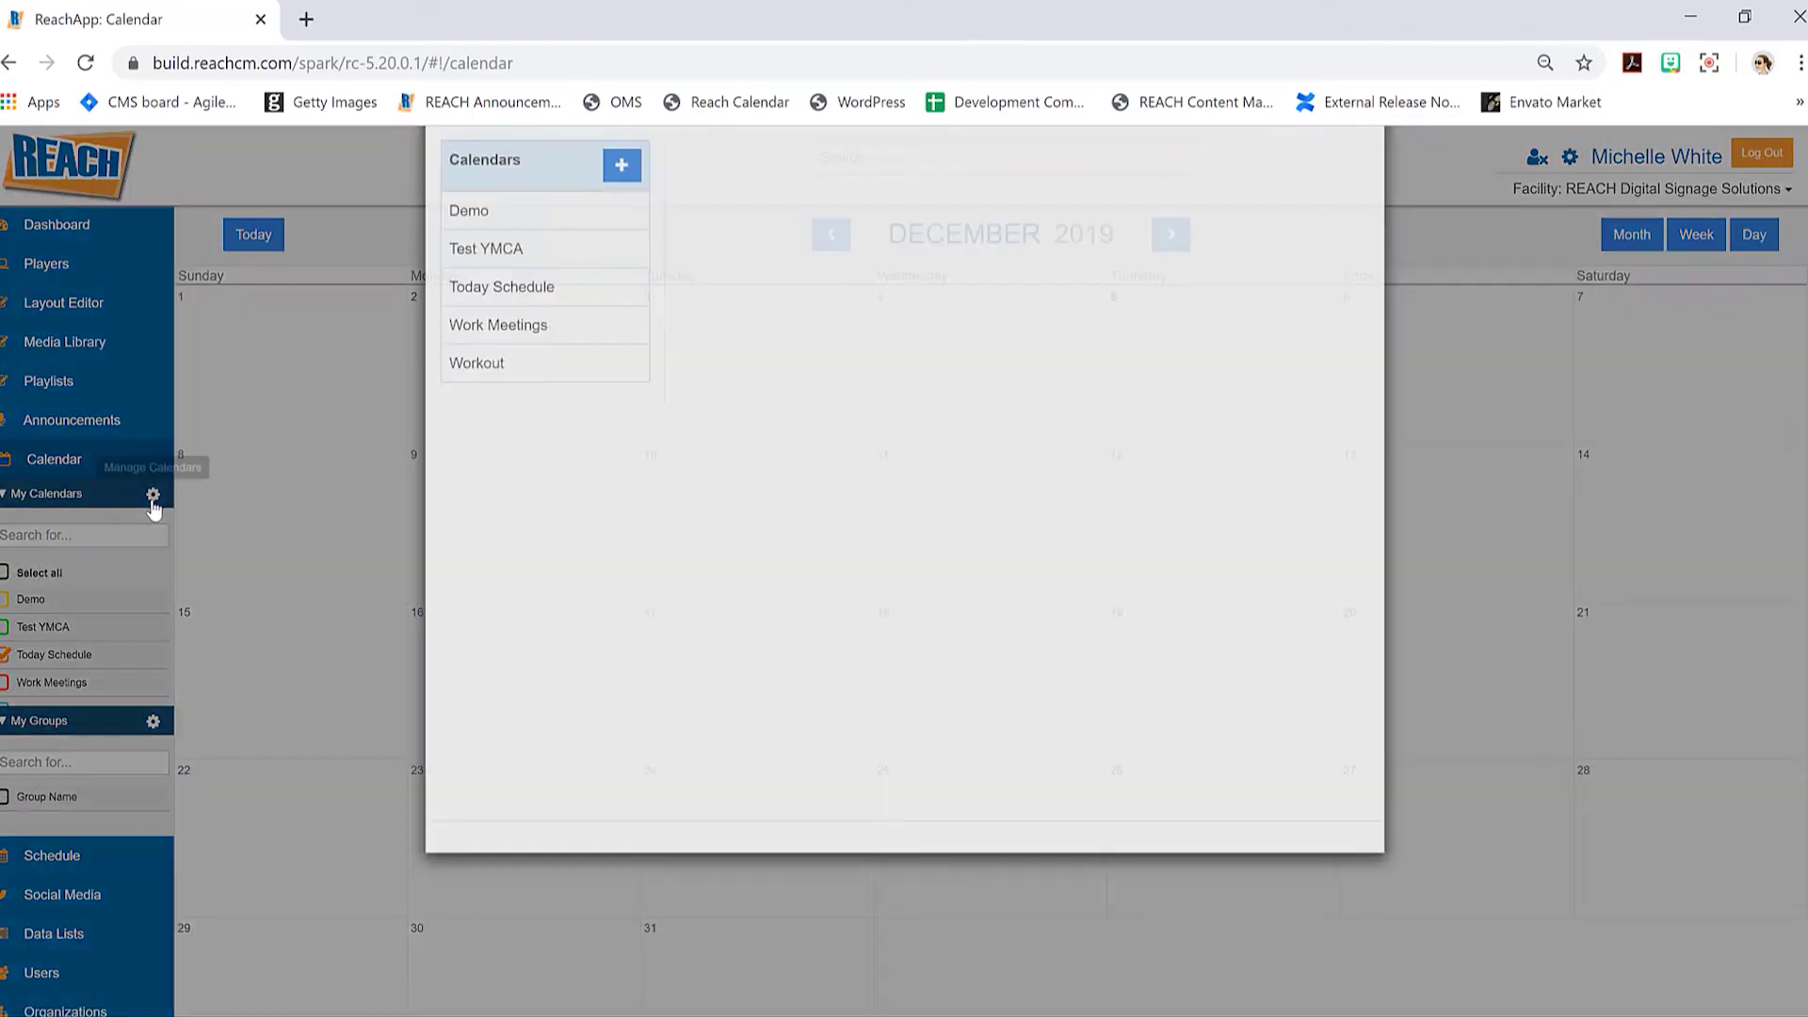
pyautogui.click(481, 382)
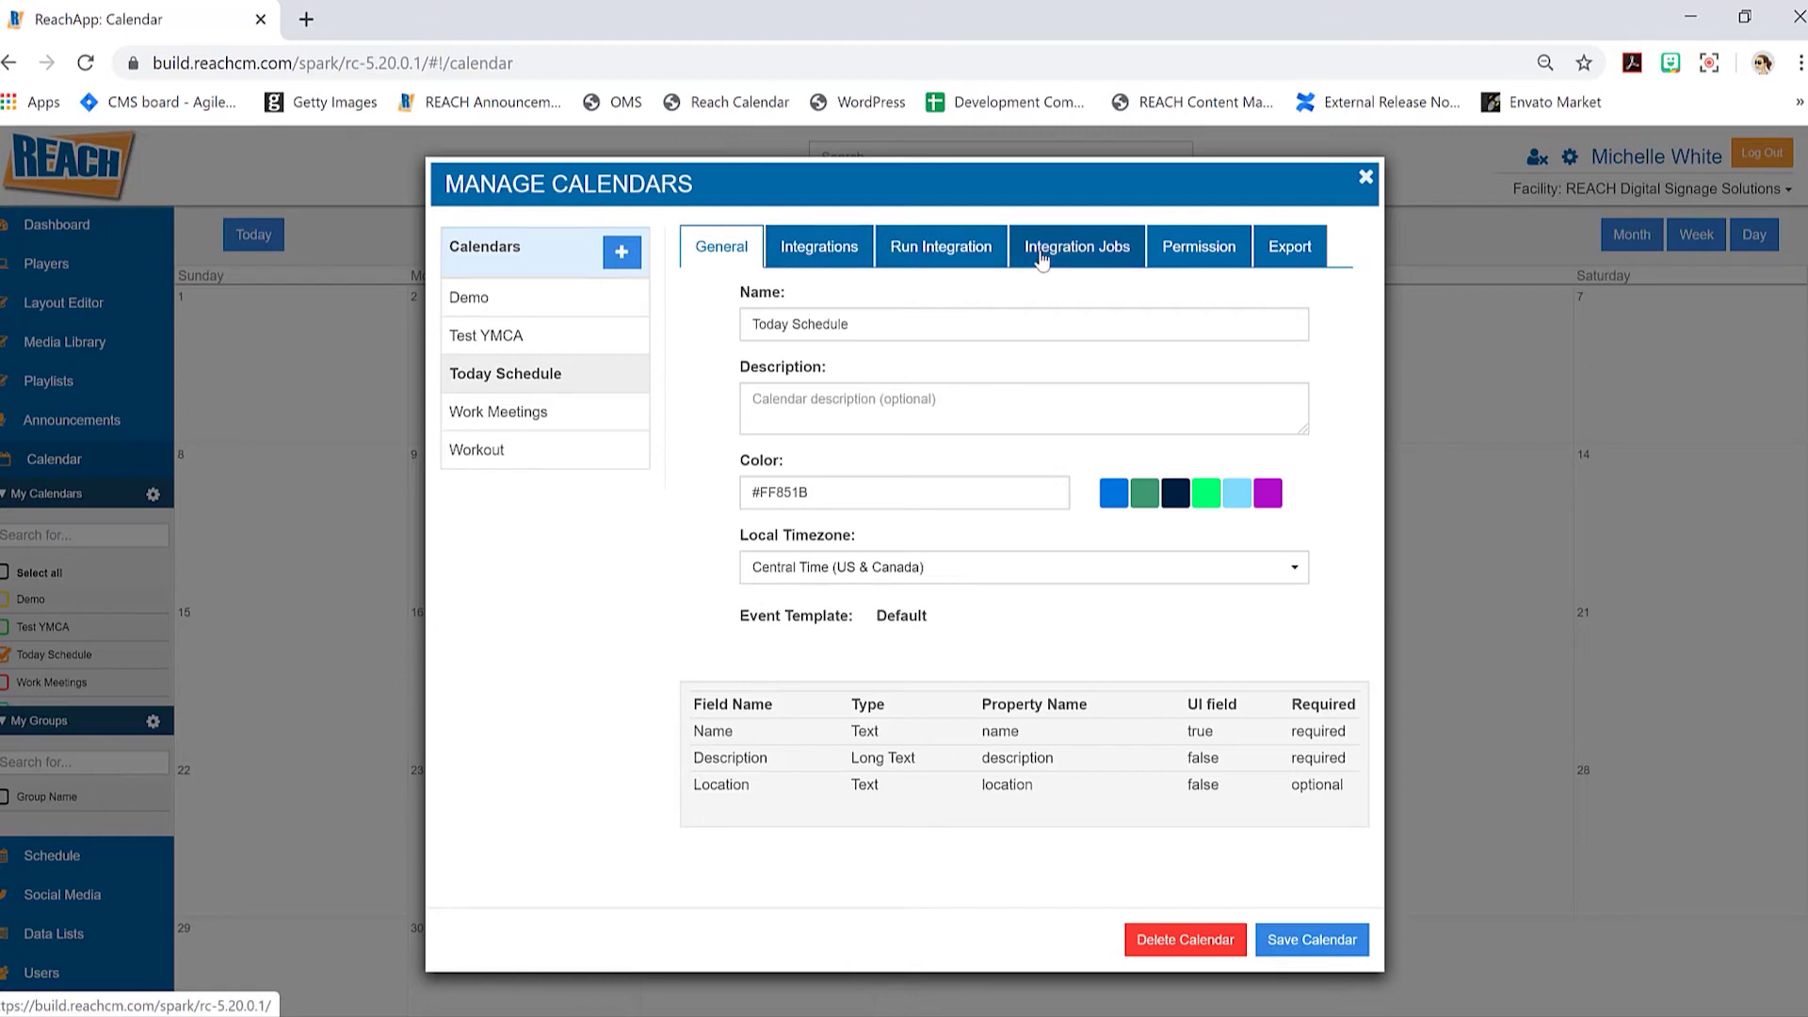
pyautogui.click(815, 254)
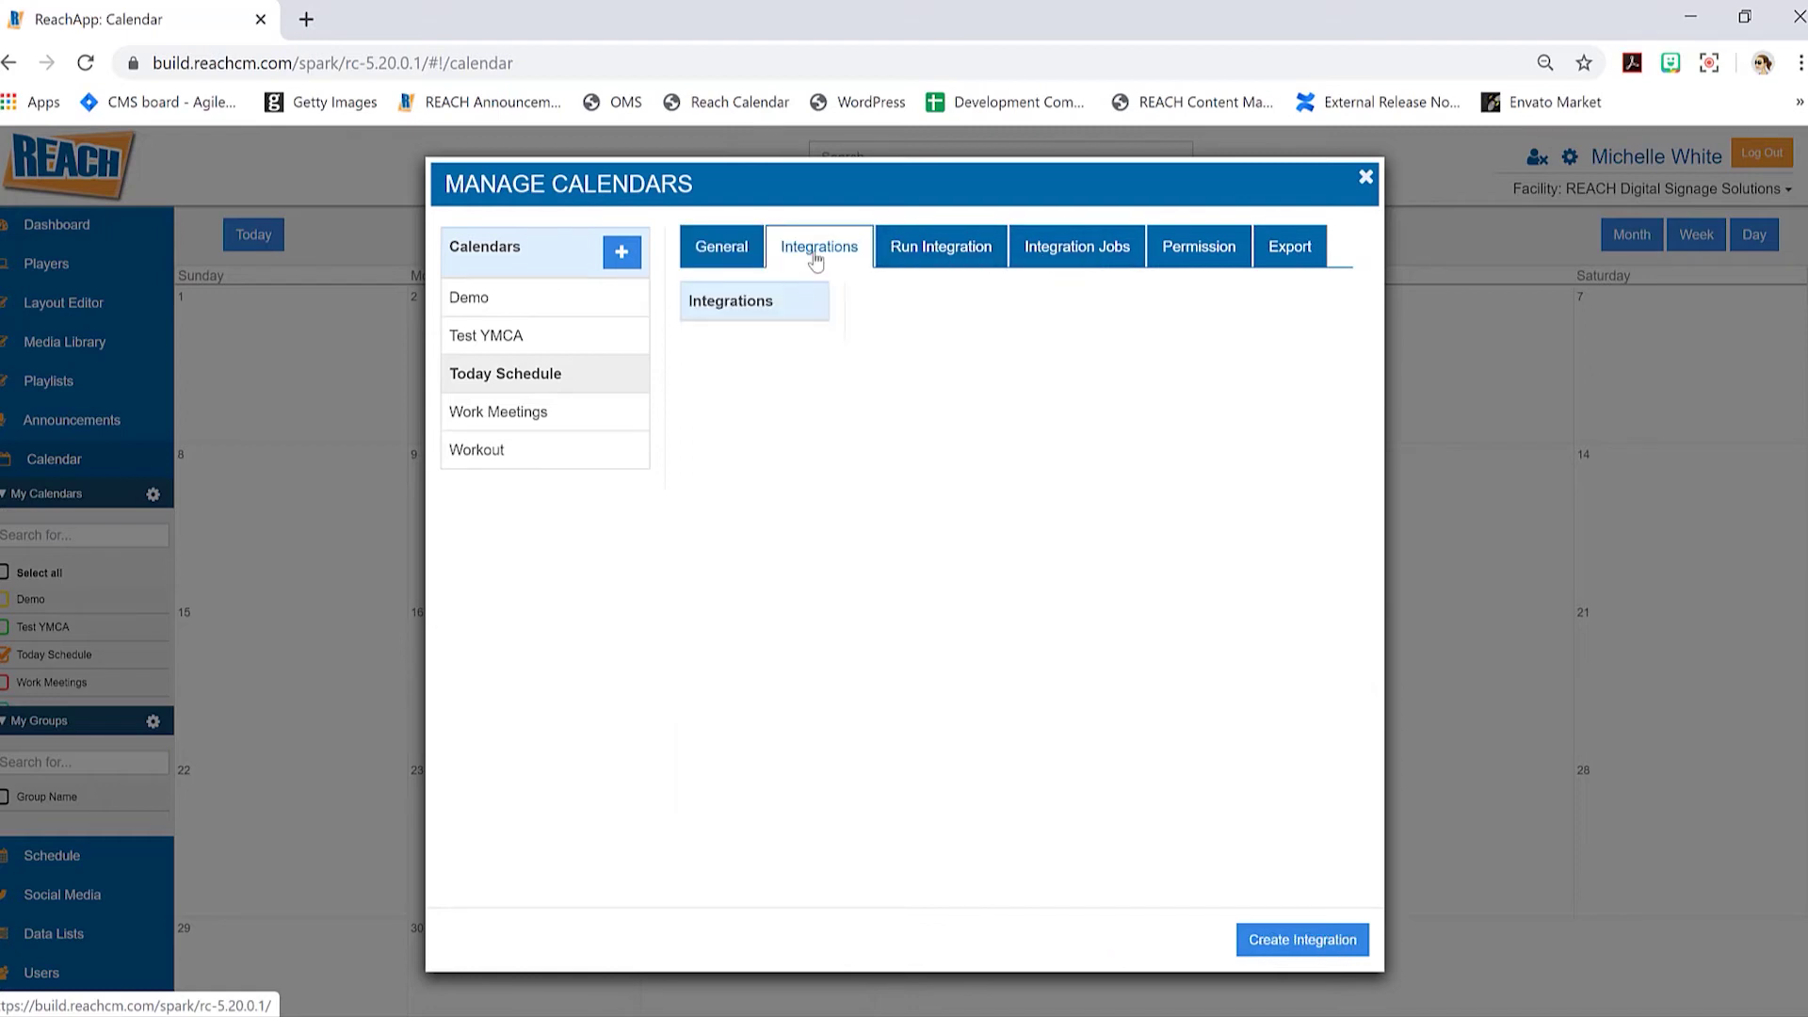
pyautogui.click(1285, 939)
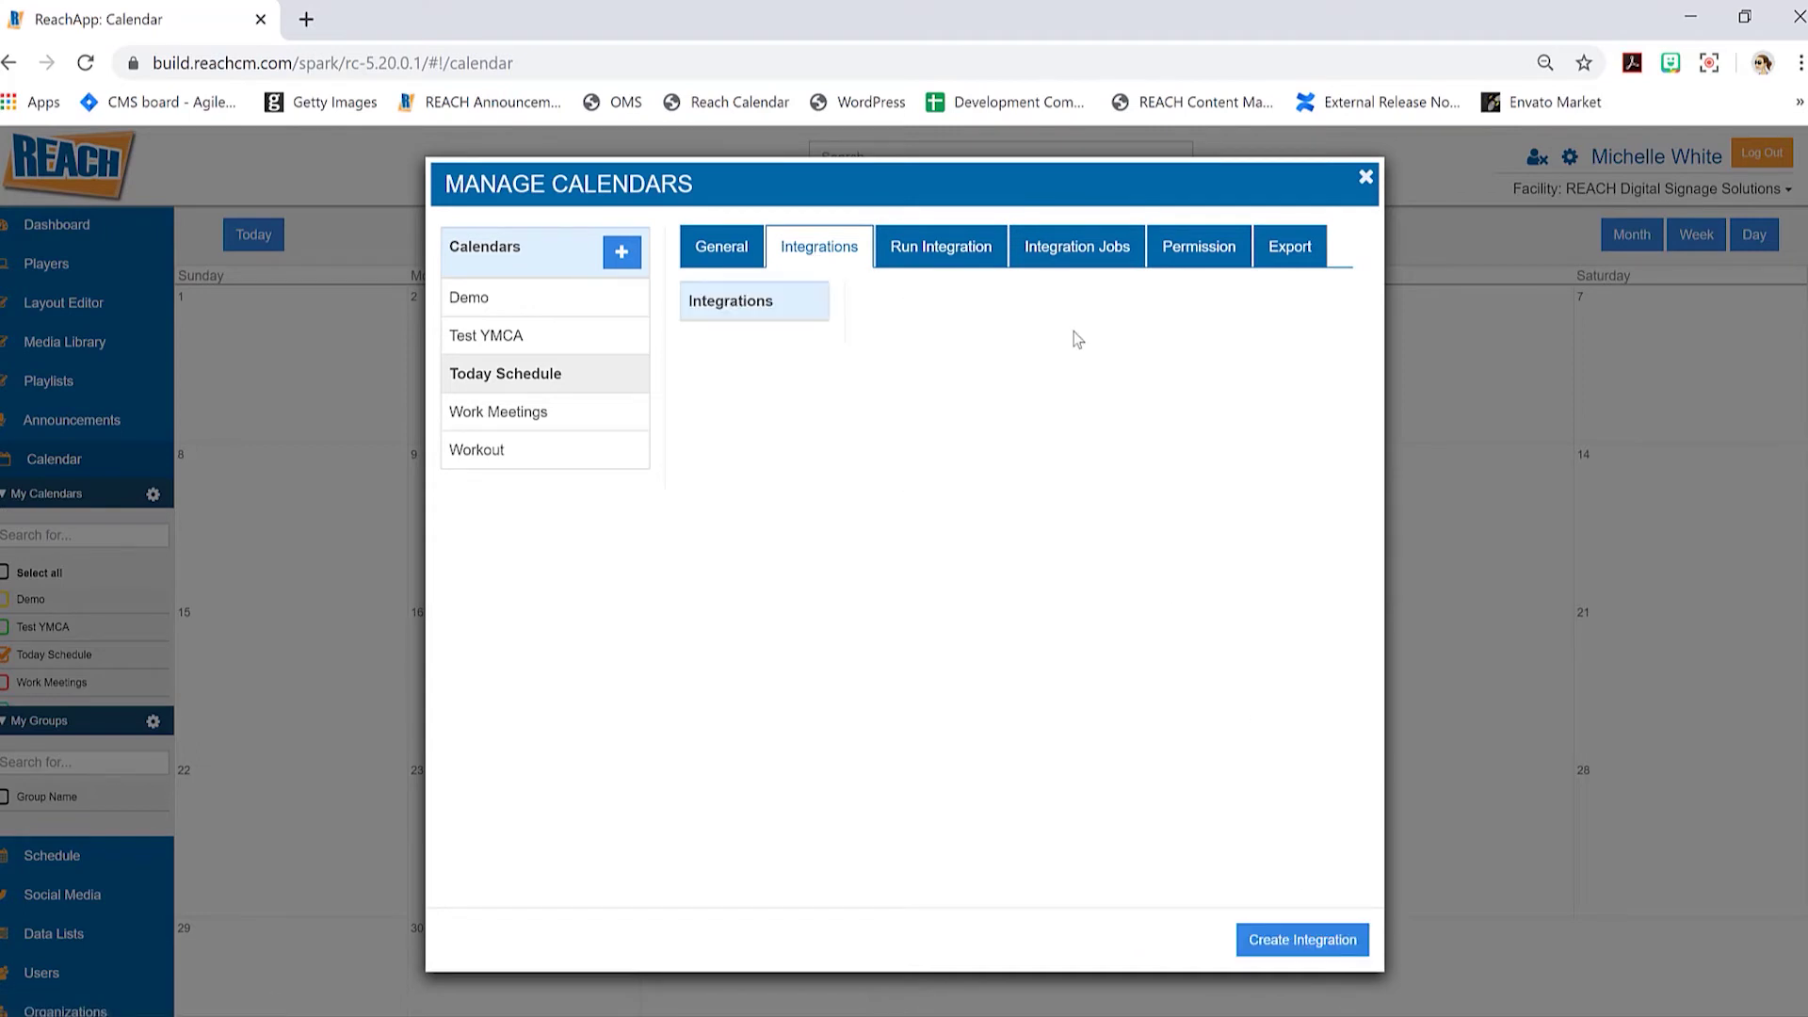
pyautogui.click(1309, 942)
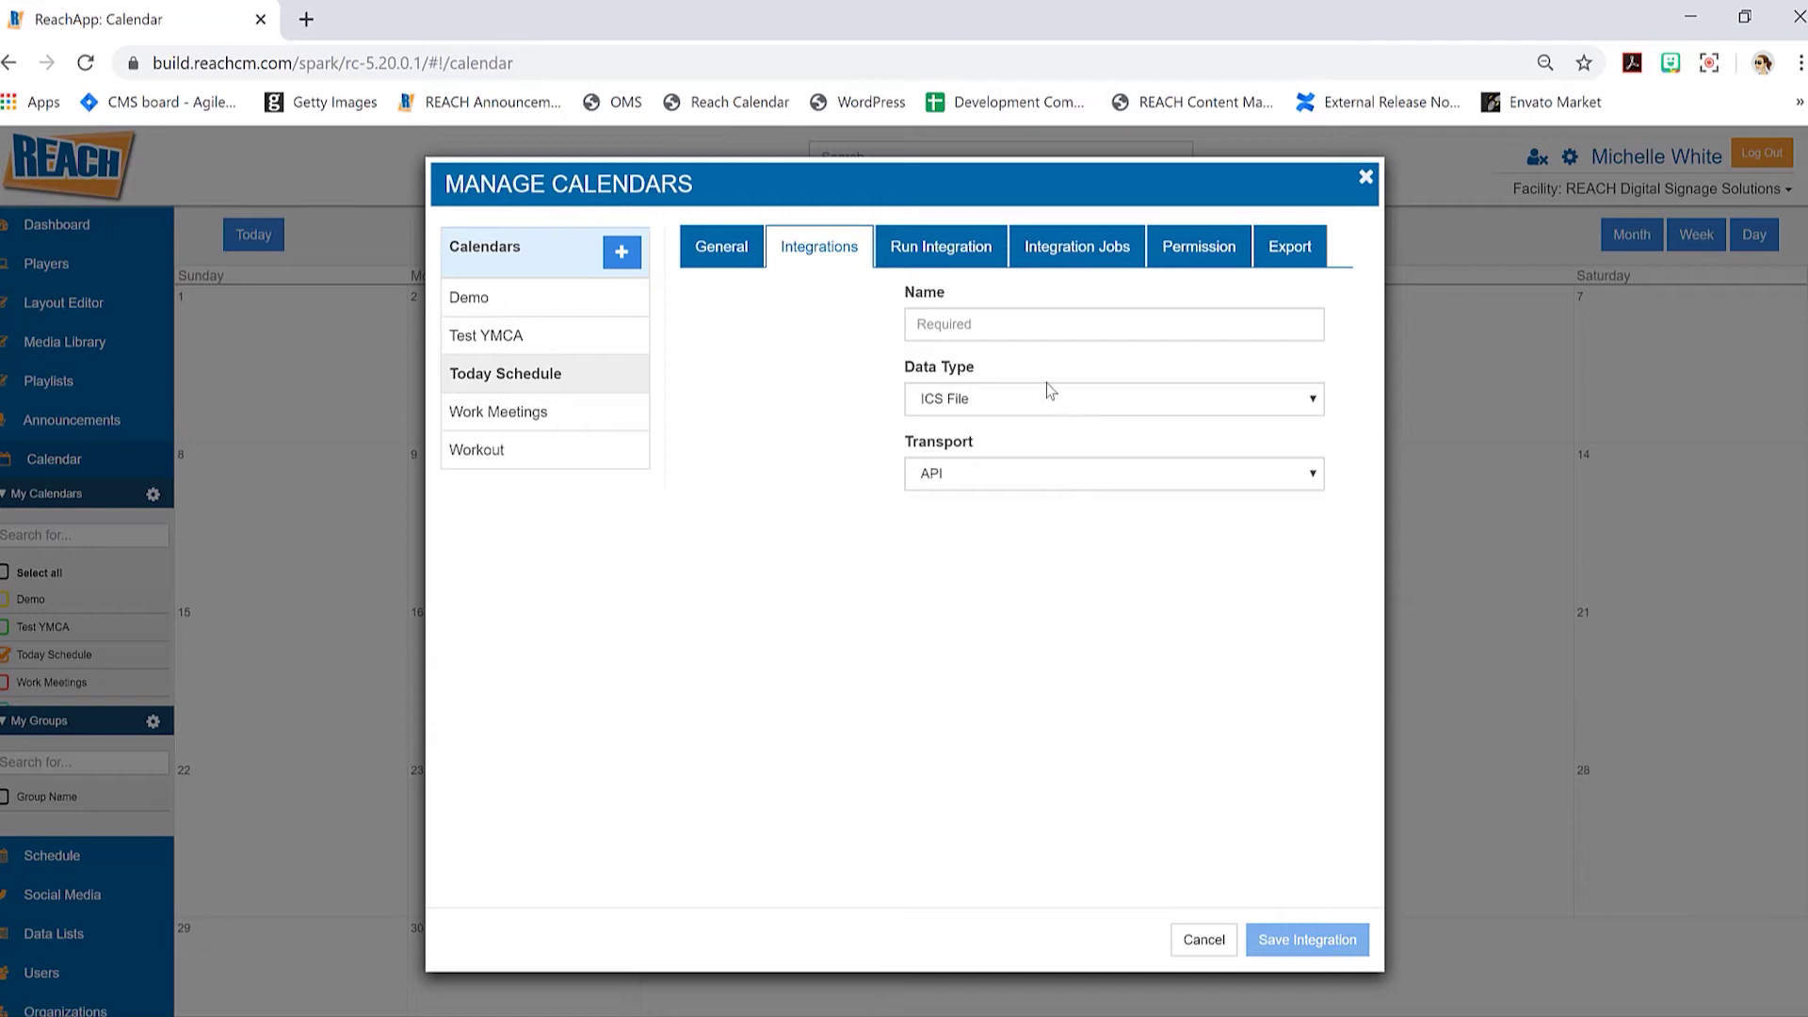
pyautogui.click(1028, 322)
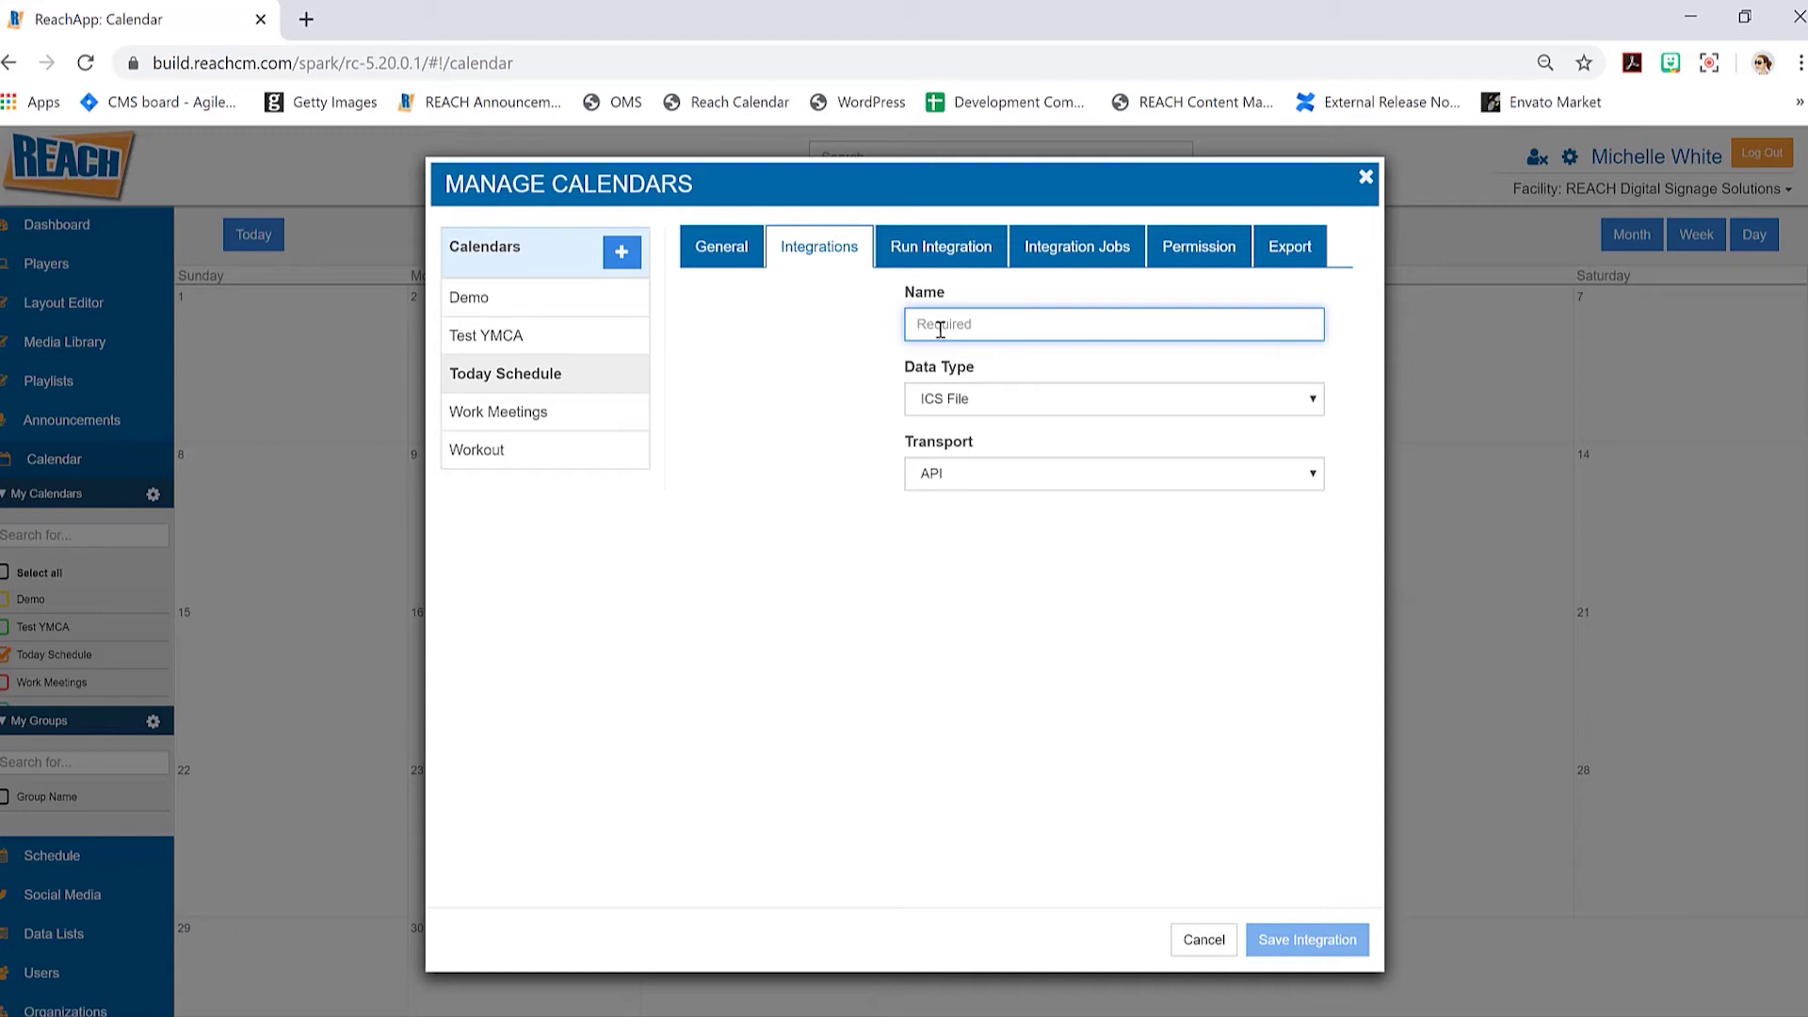
pyautogui.write('today')
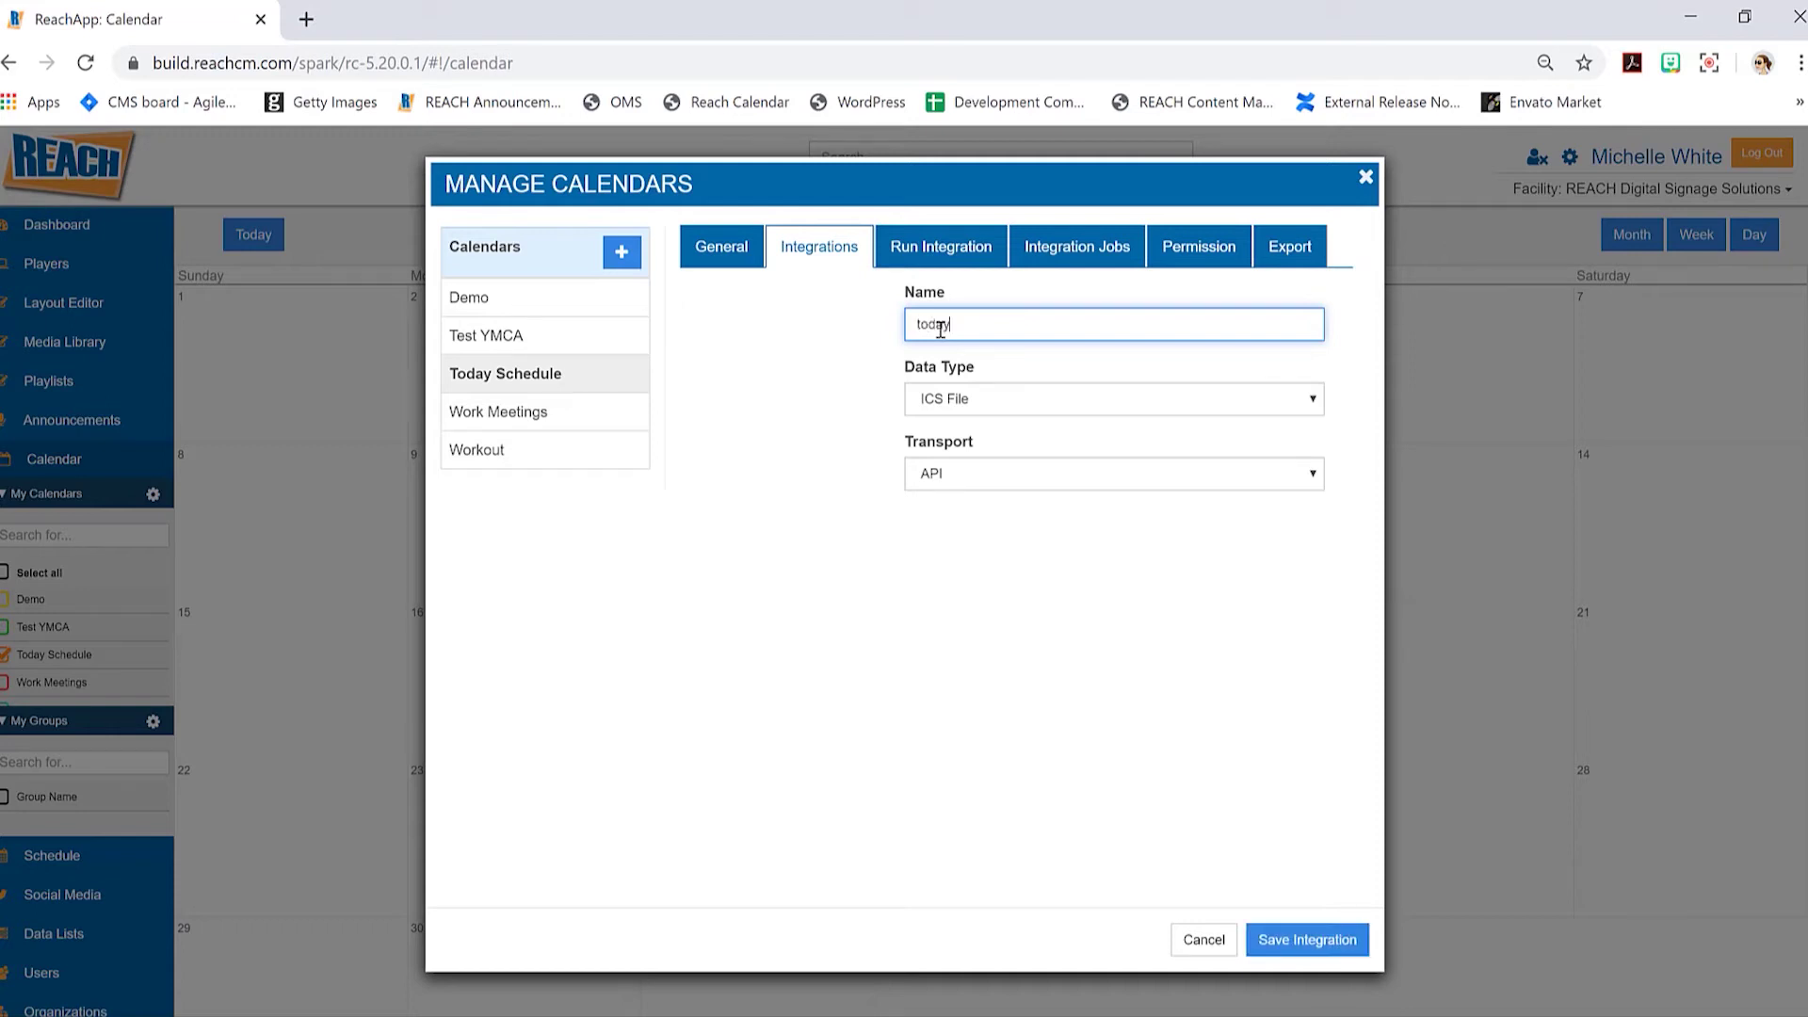
pyautogui.write('s schedule')
# Set the transport to Vendor Integration with Microsoft Exchange as vendor, and save the integration.
pyautogui.click(975, 469)
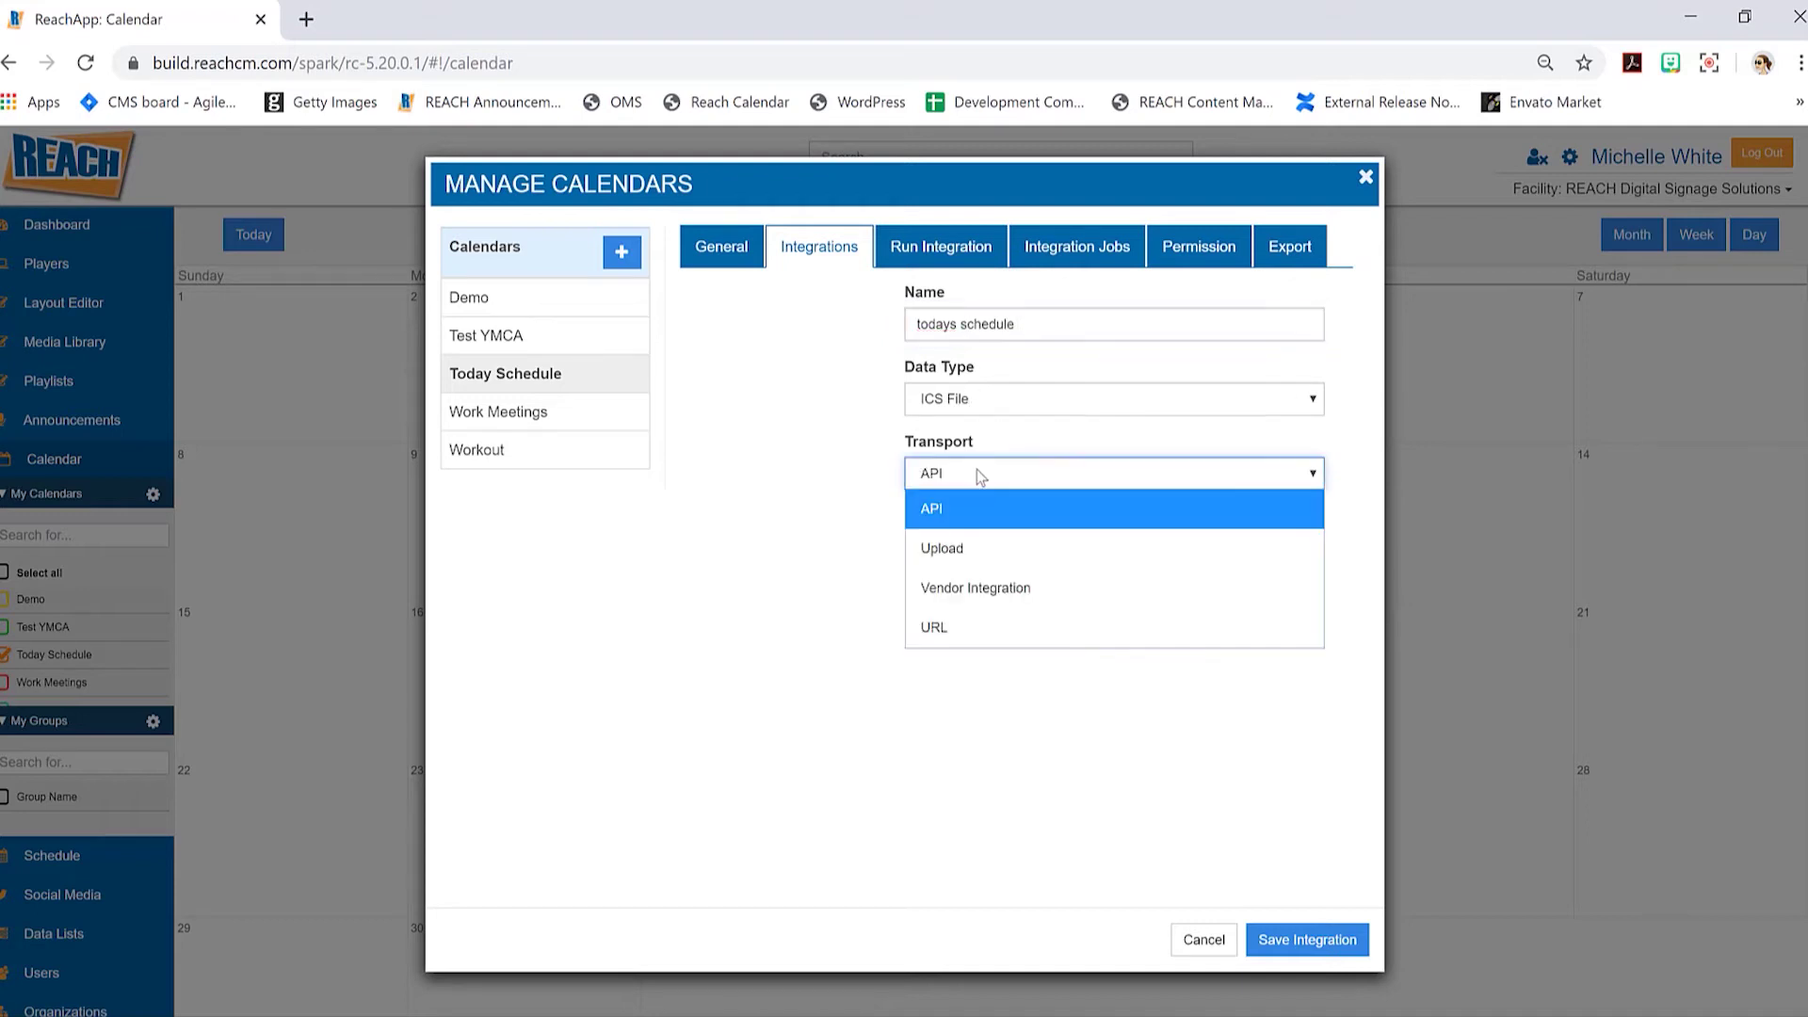
pyautogui.click(997, 589)
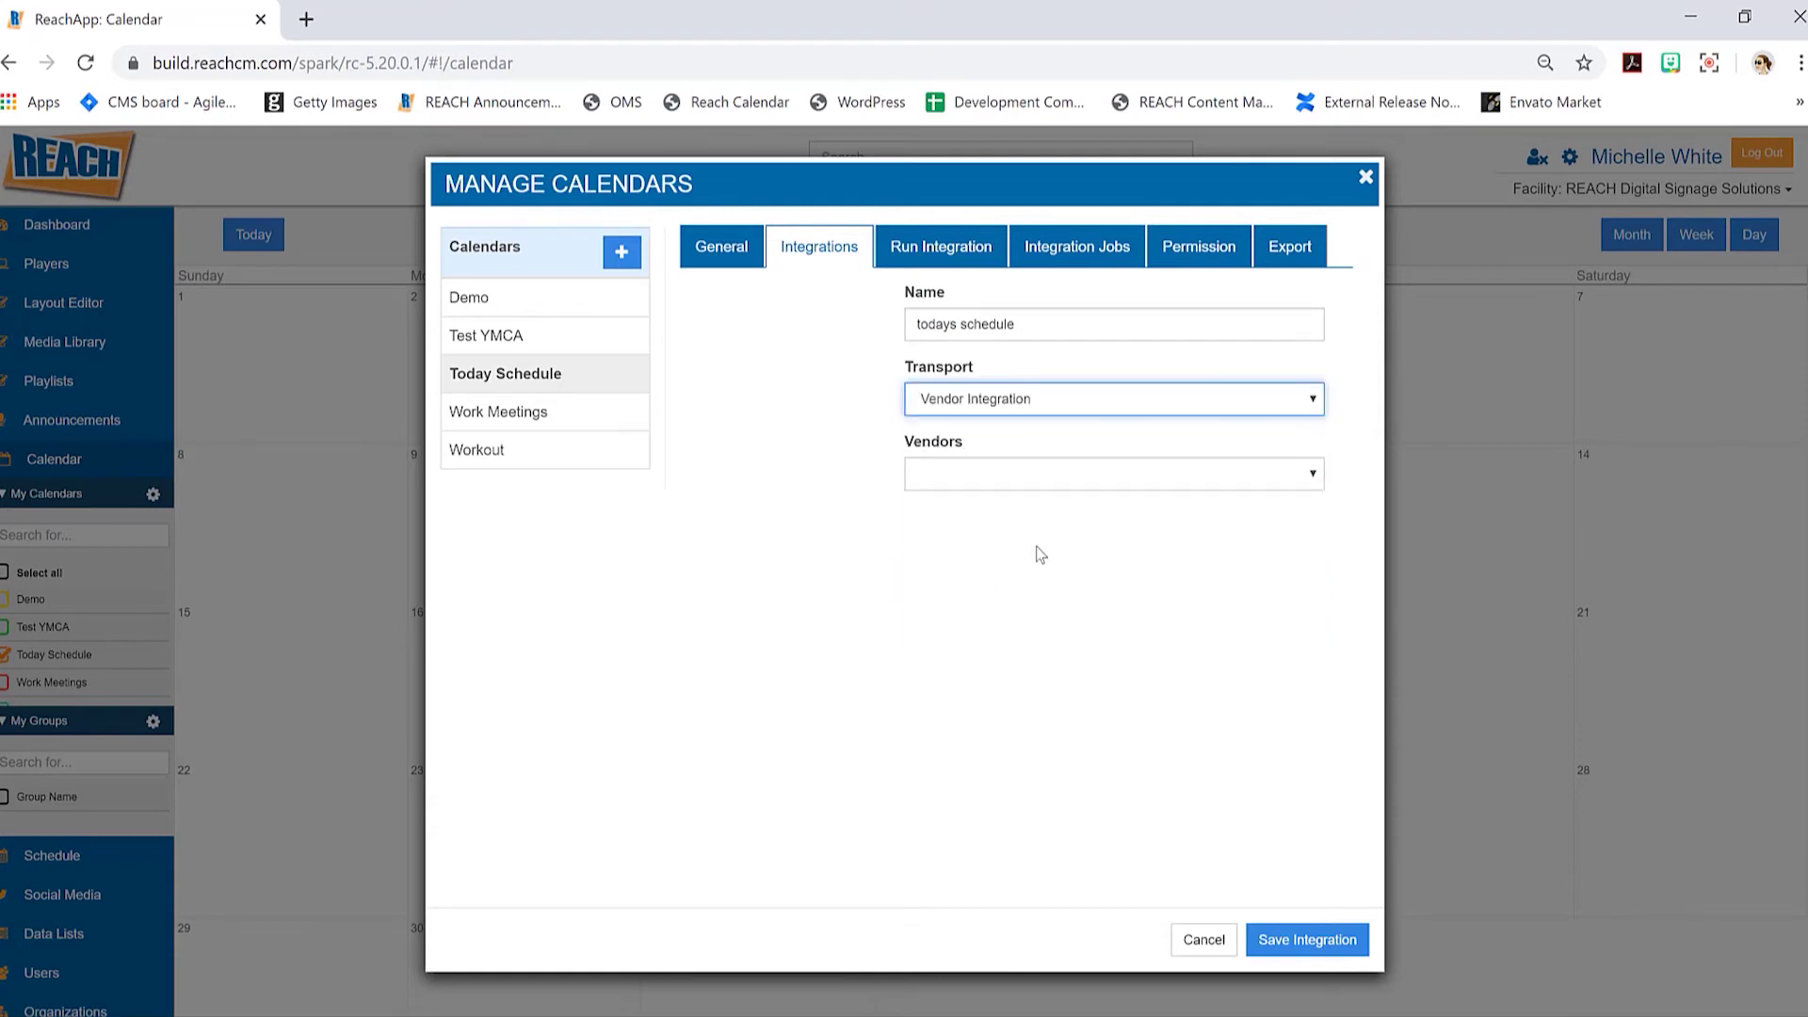
pyautogui.click(945, 404)
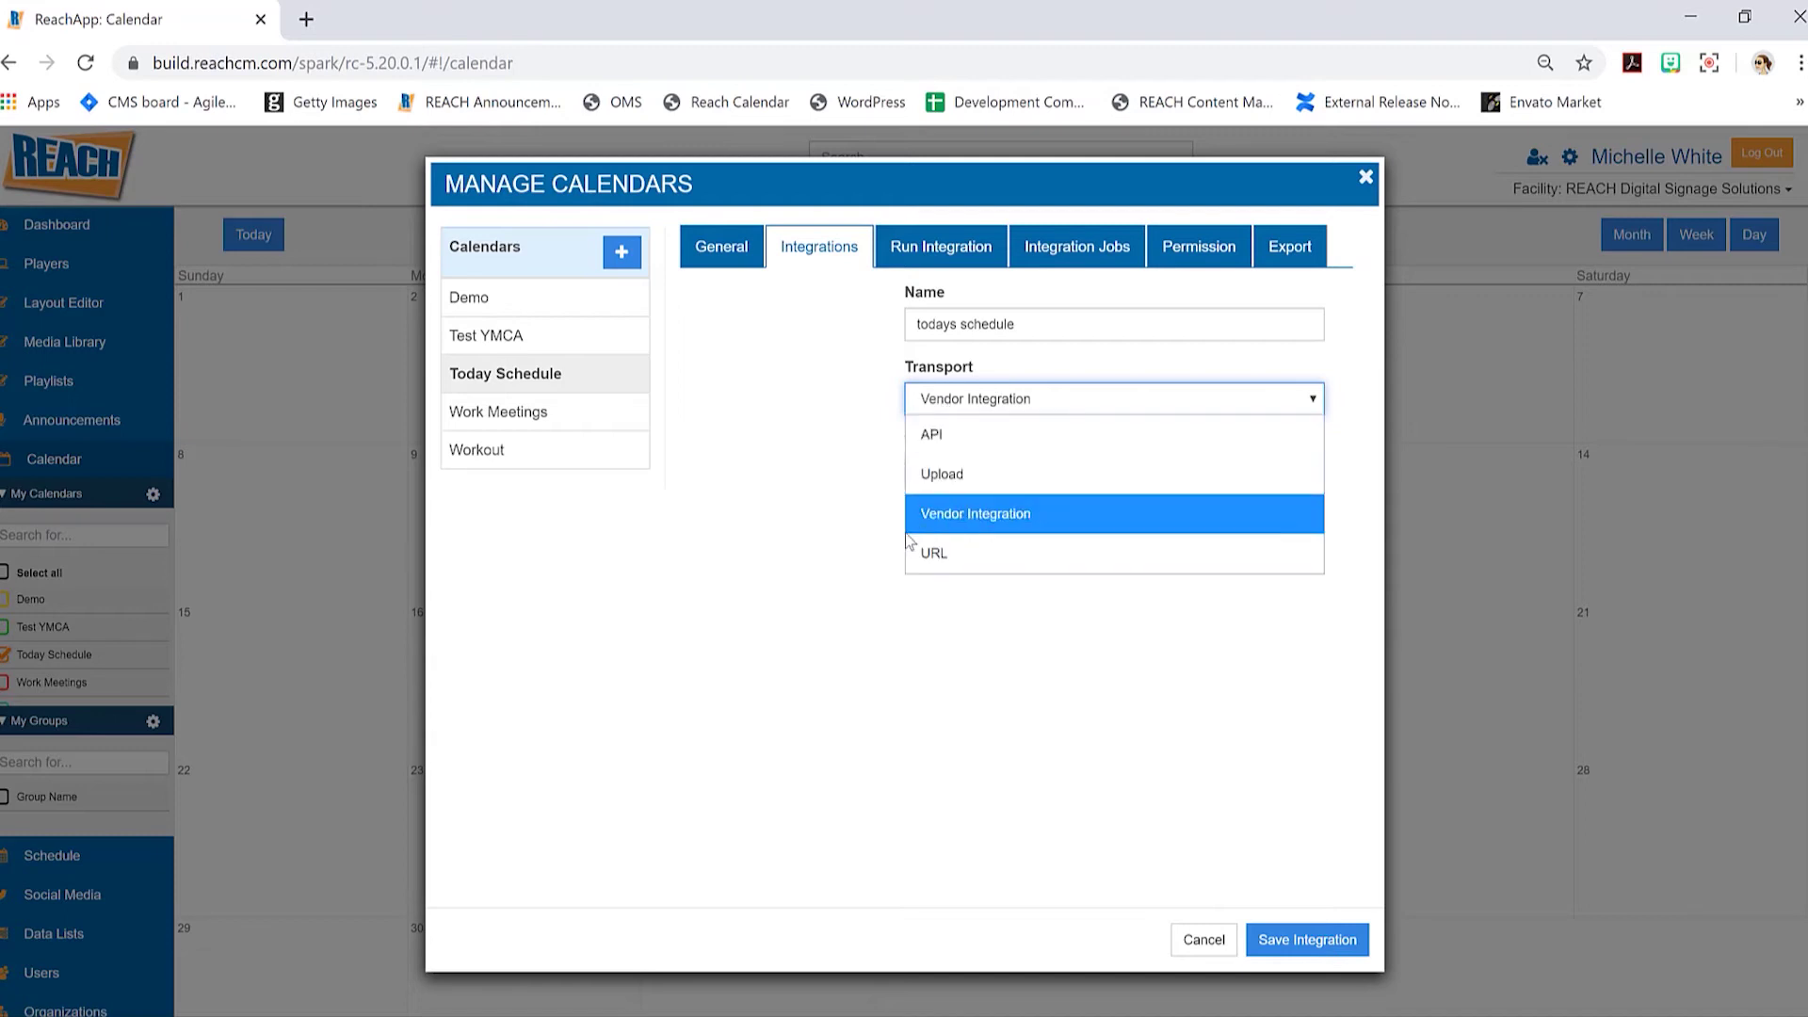
pyautogui.click(852, 547)
pyautogui.click(1035, 470)
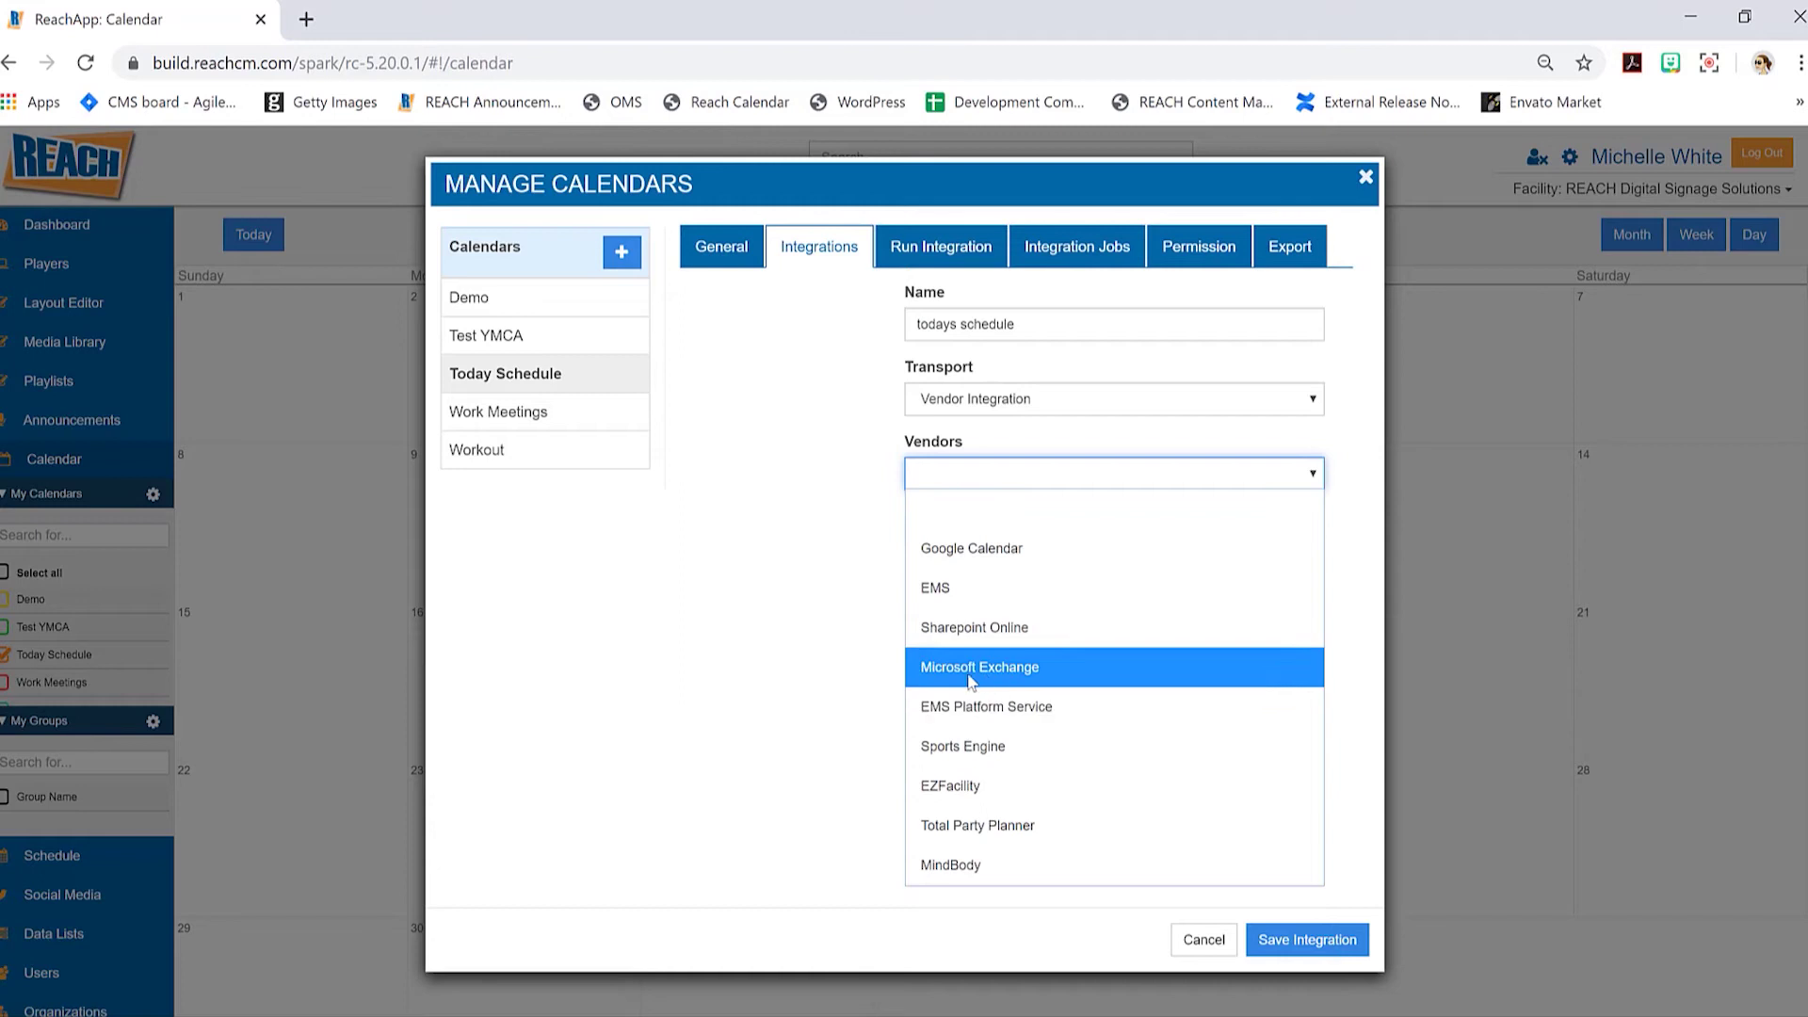
pyautogui.click(1022, 674)
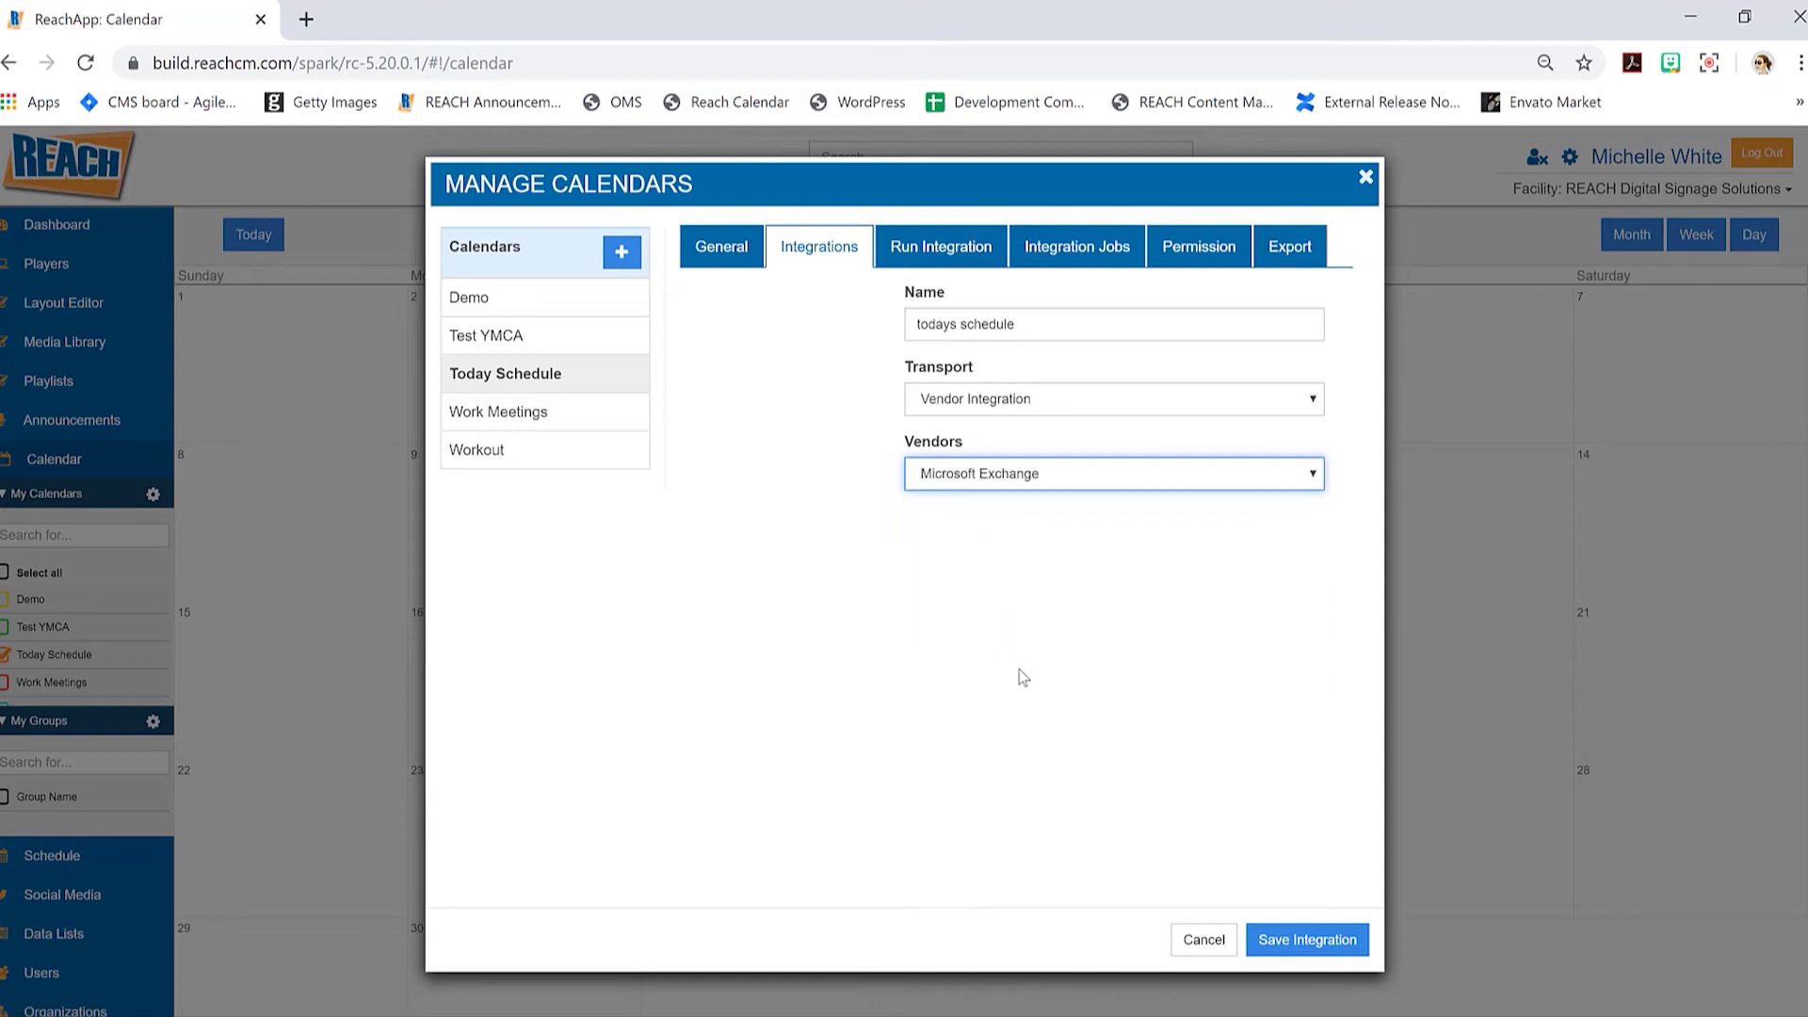
pyautogui.click(1296, 941)
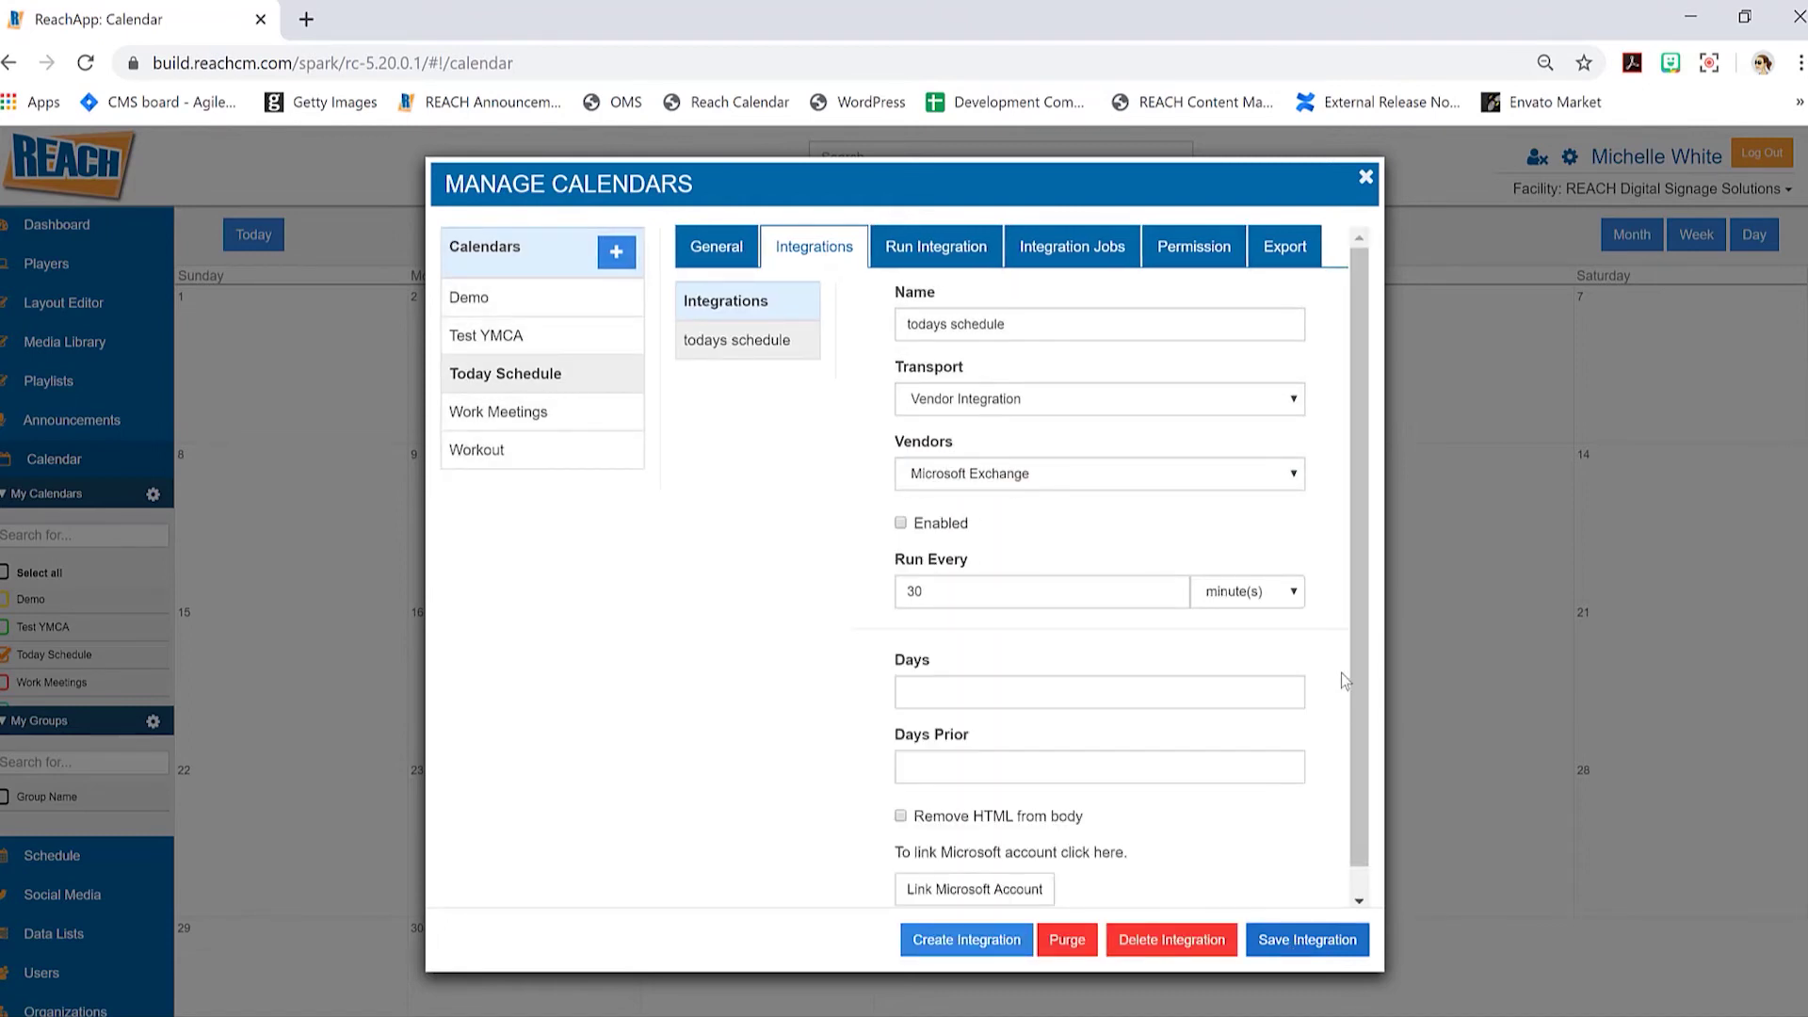
# Link a Microsoft account to the todays schedule integration.
pyautogui.scroll(-1, 1352, 659)
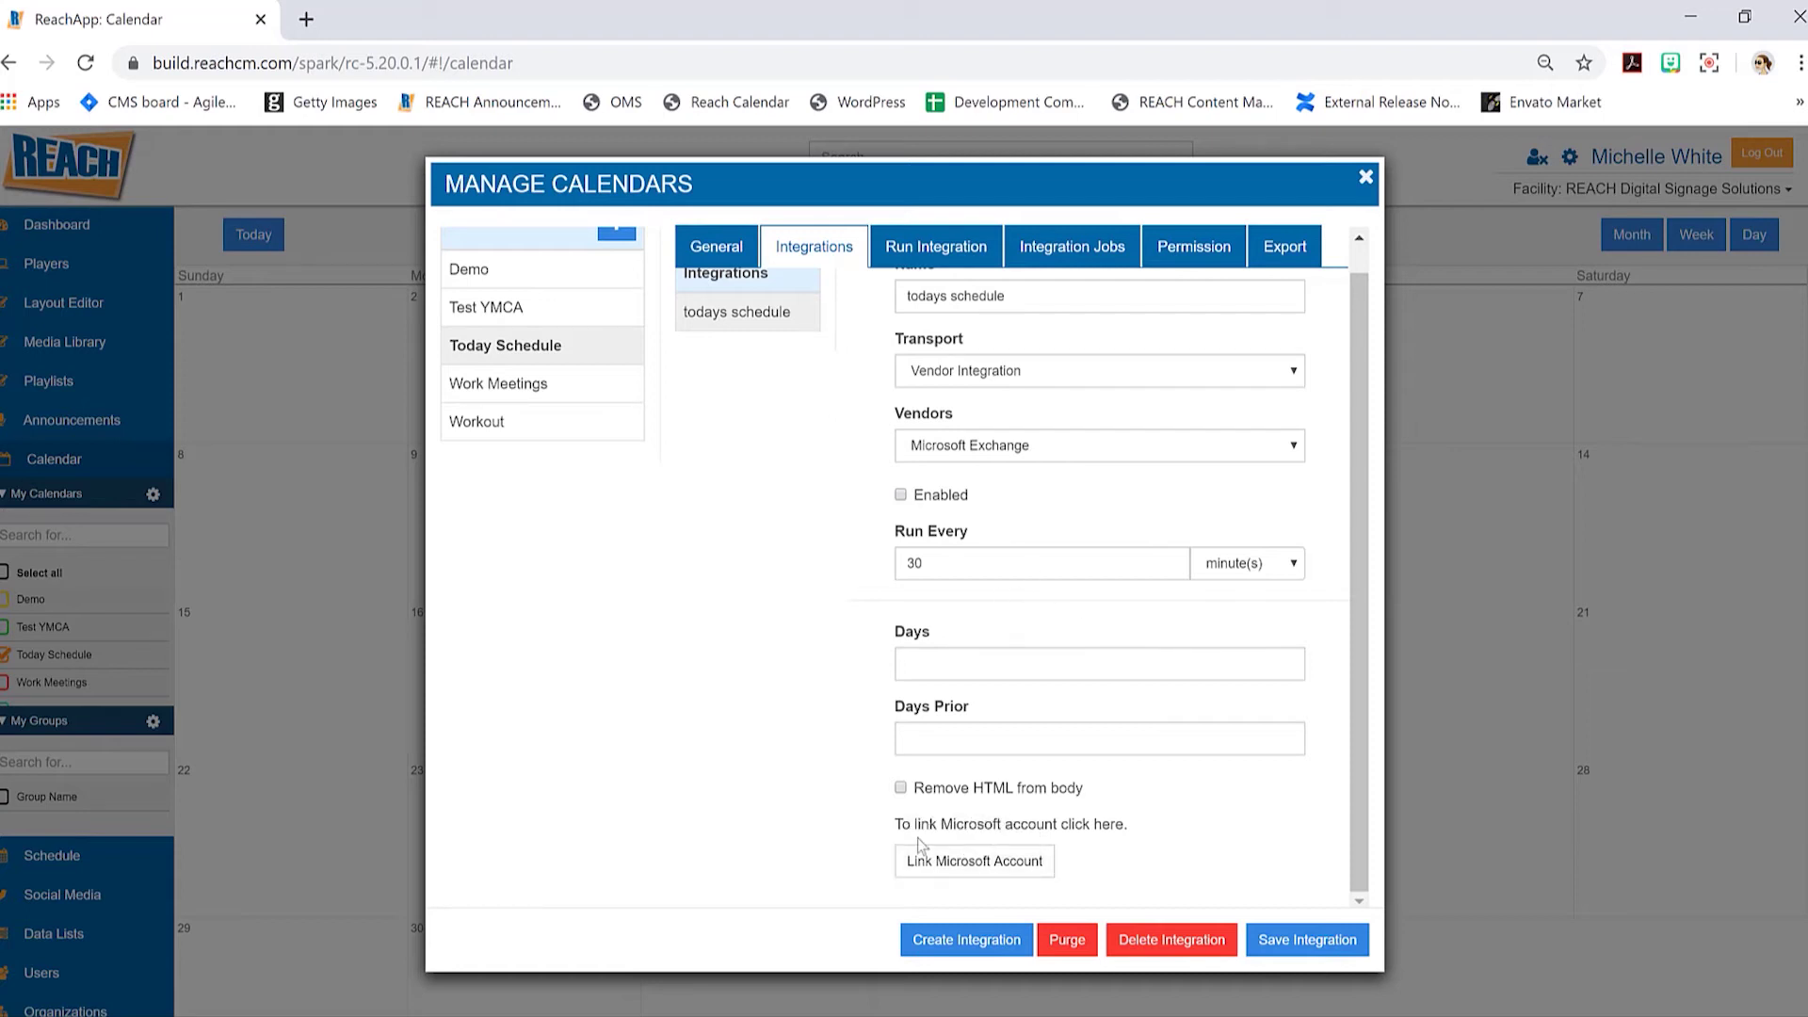
pyautogui.click(1006, 874)
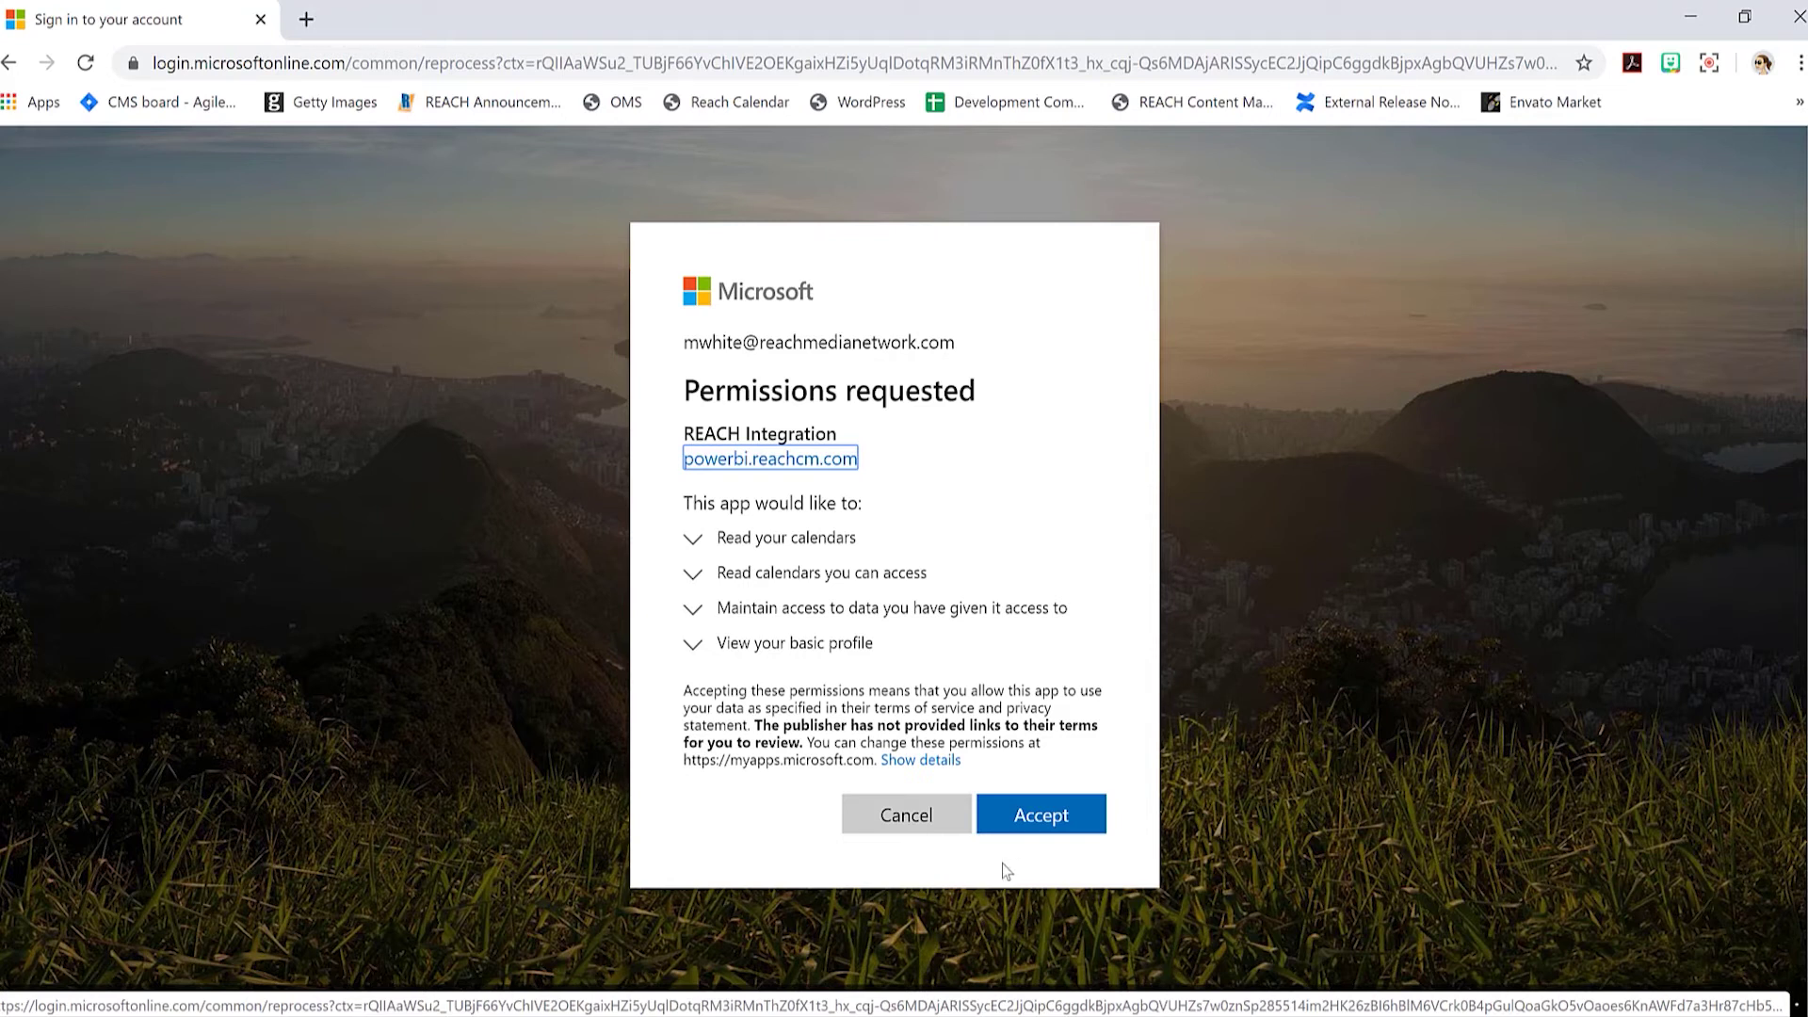
# Accept the Microsoft permissions request for REACH Integration to read calendars.
pyautogui.click(1050, 817)
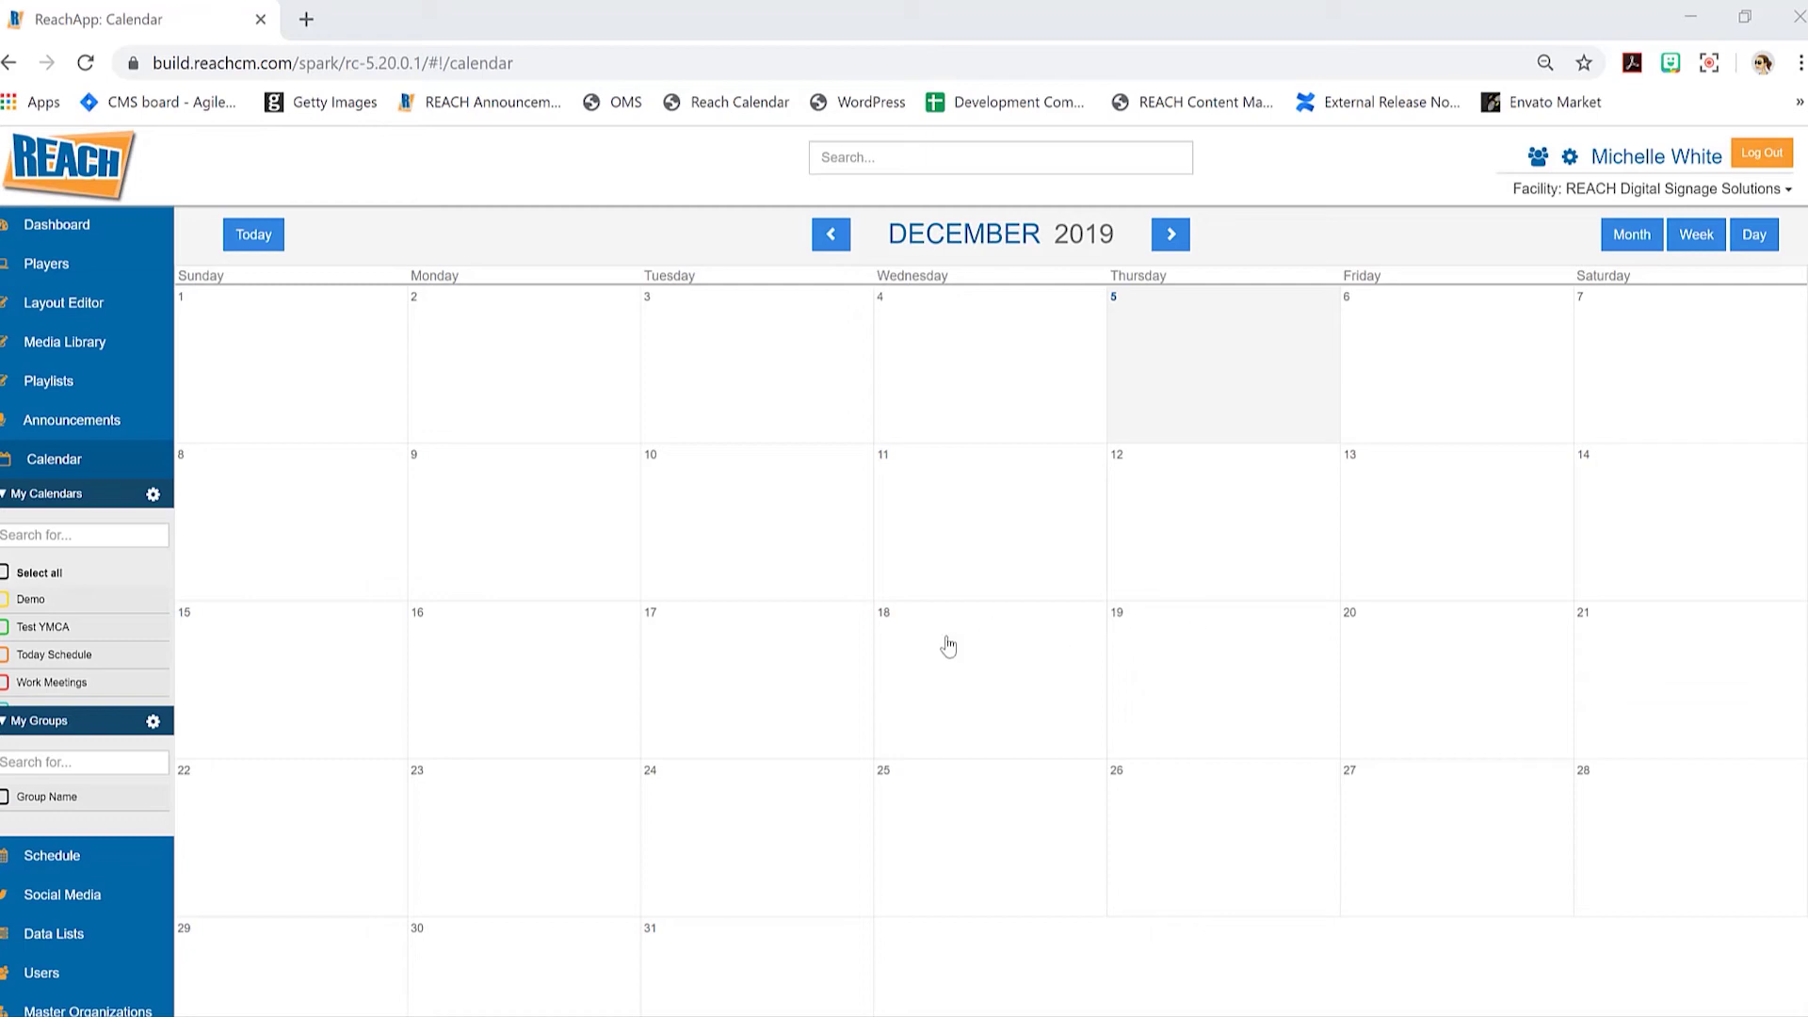
# Go to the Today Schedule calendar's Integrations tab to see the linked Microsoft calendars.
pyautogui.click(153, 496)
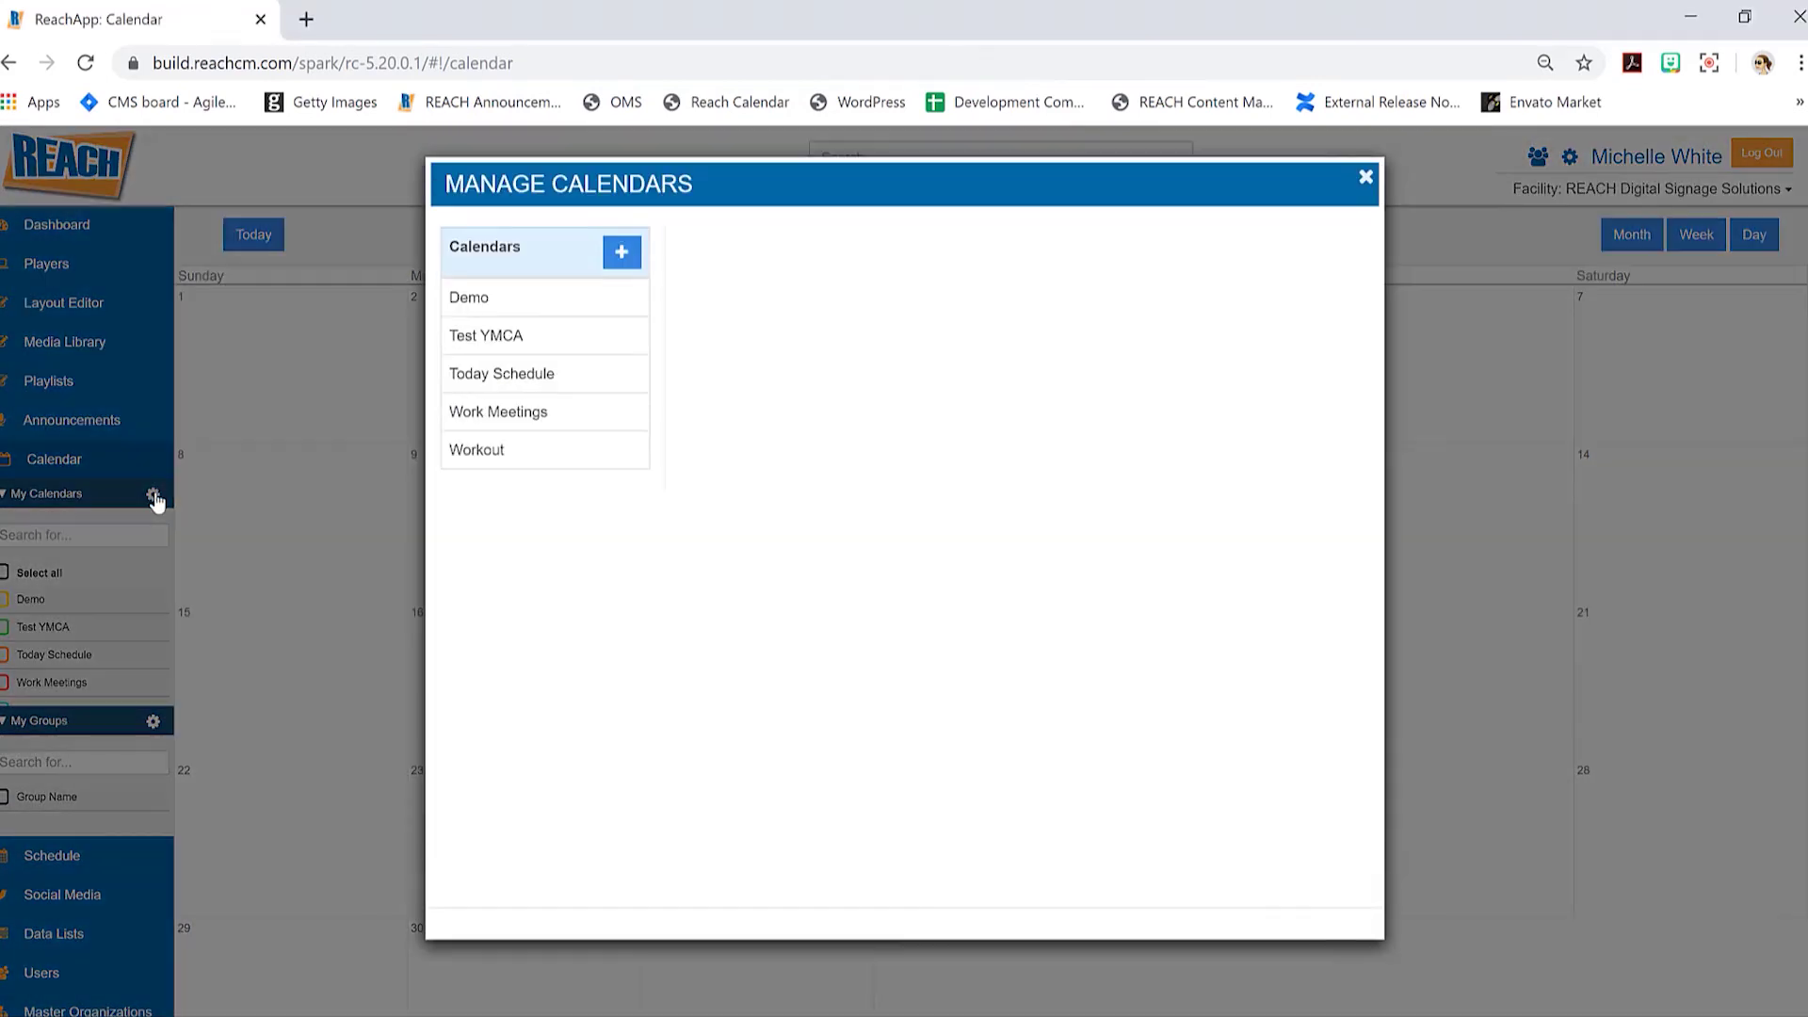
pyautogui.click(496, 376)
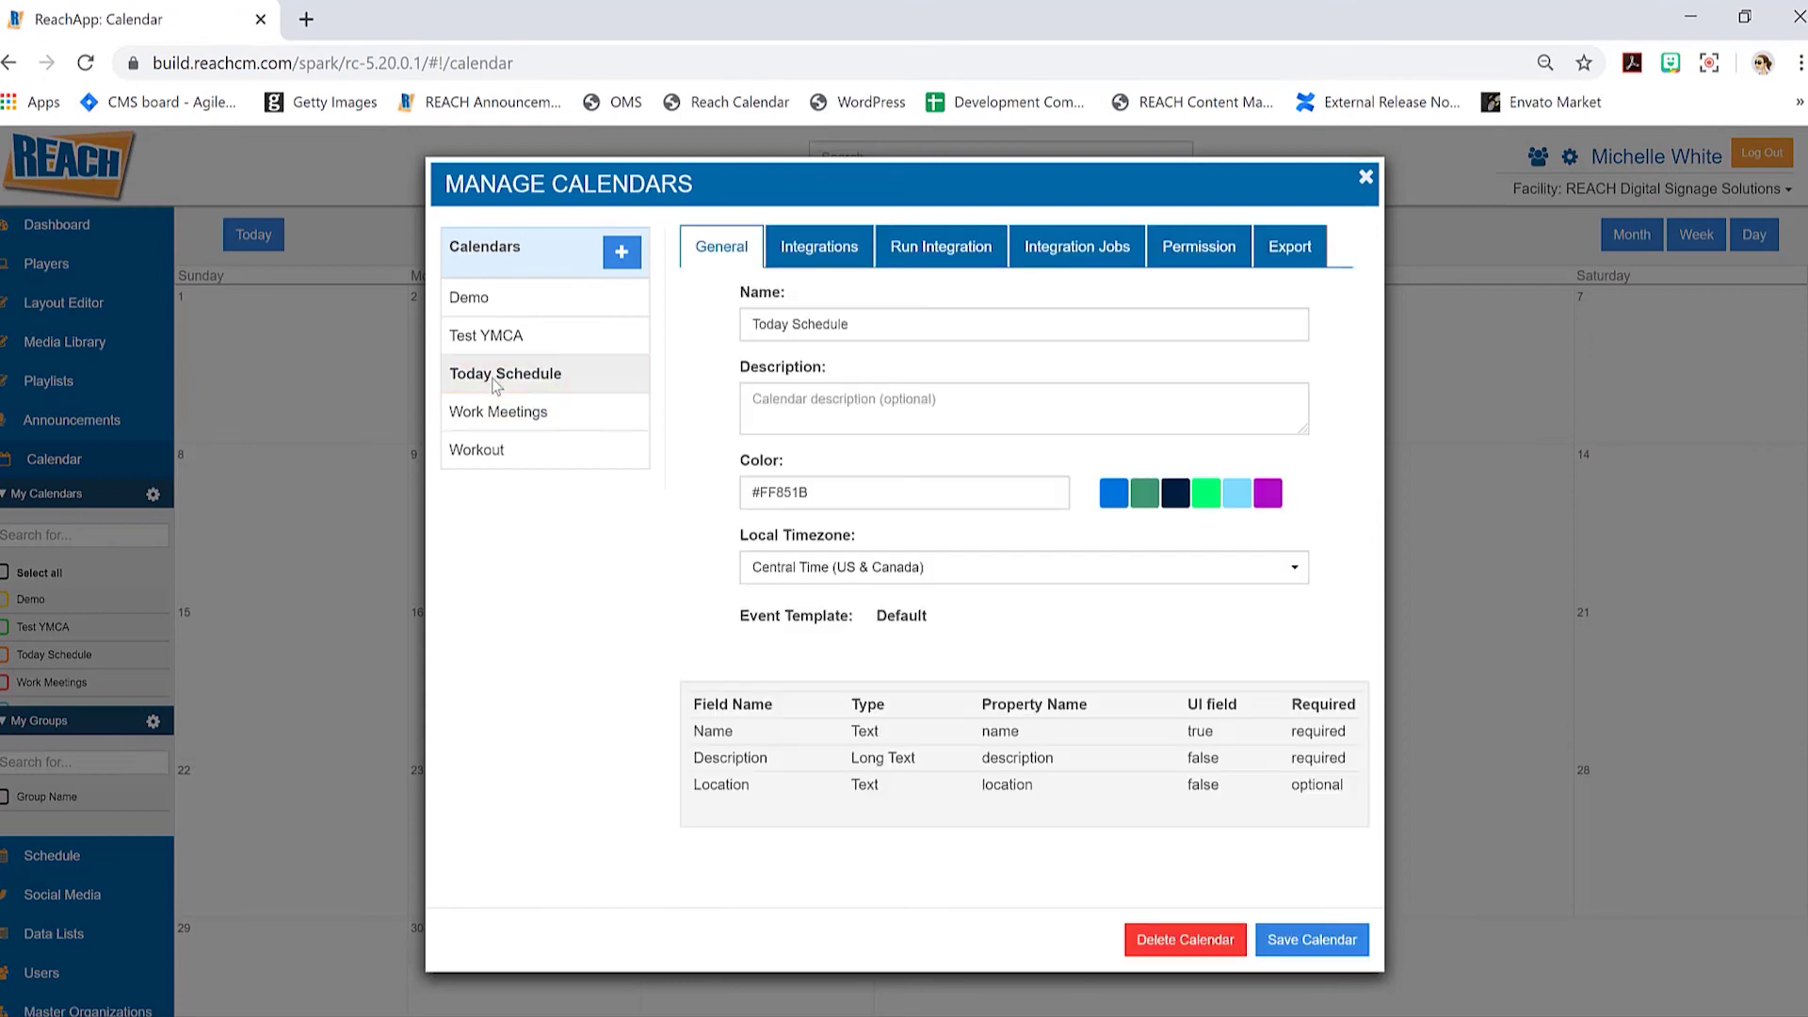
pyautogui.click(816, 249)
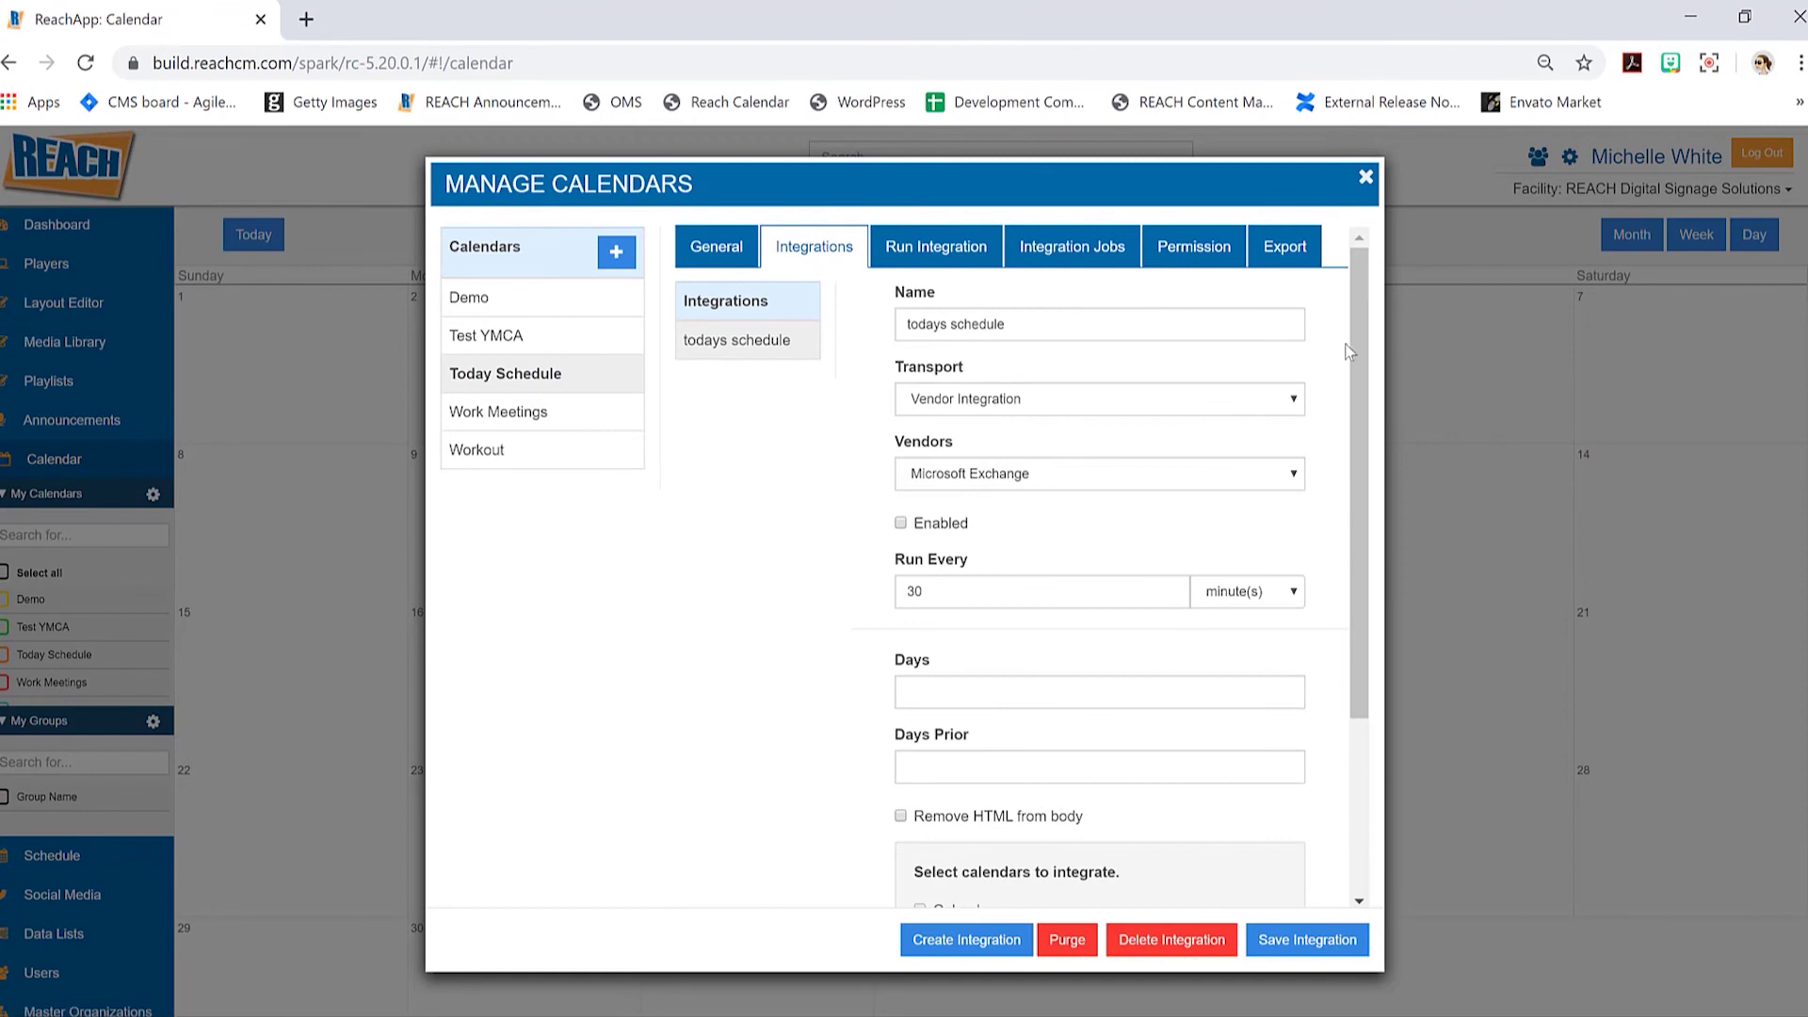
pyautogui.scroll(-3, 1347, 350)
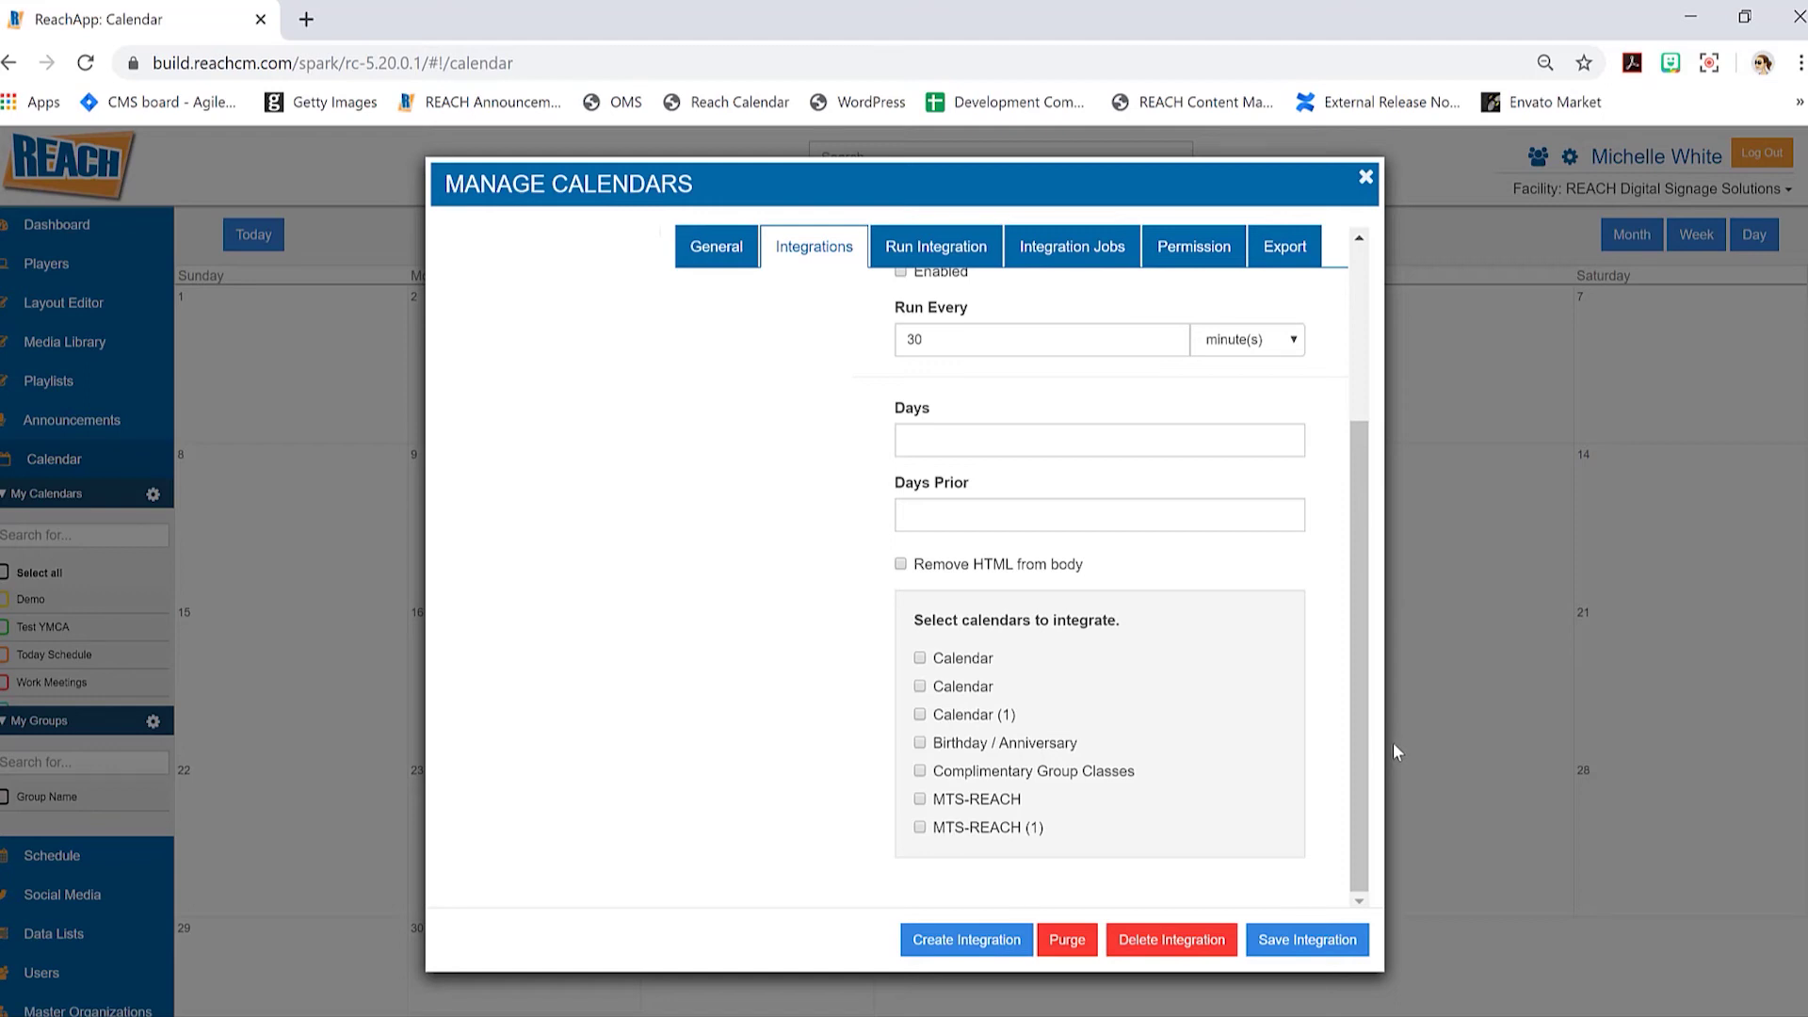
# Select Calendar, Calendar and Calendar (1) as the calendars to integrate.
pyautogui.click(935, 657)
pyautogui.click(922, 687)
pyautogui.click(921, 714)
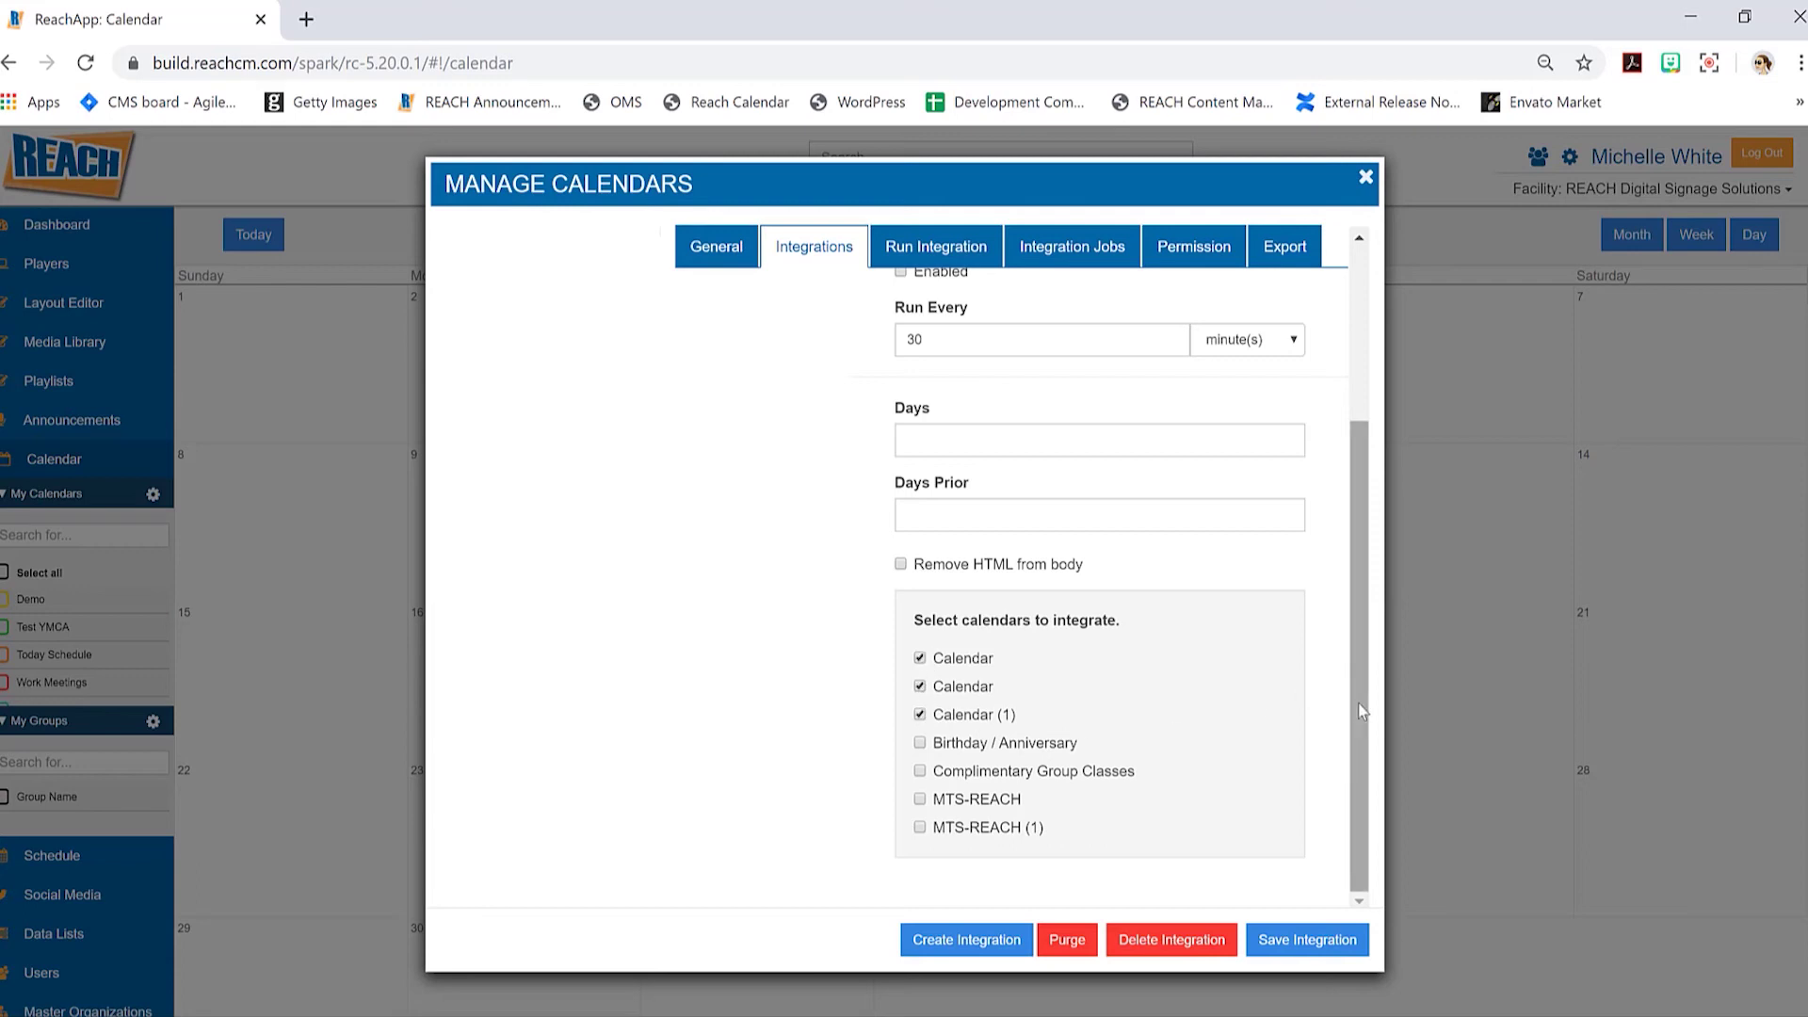
pyautogui.moveTo(1358, 703); pyautogui.dragTo(1350, 563)
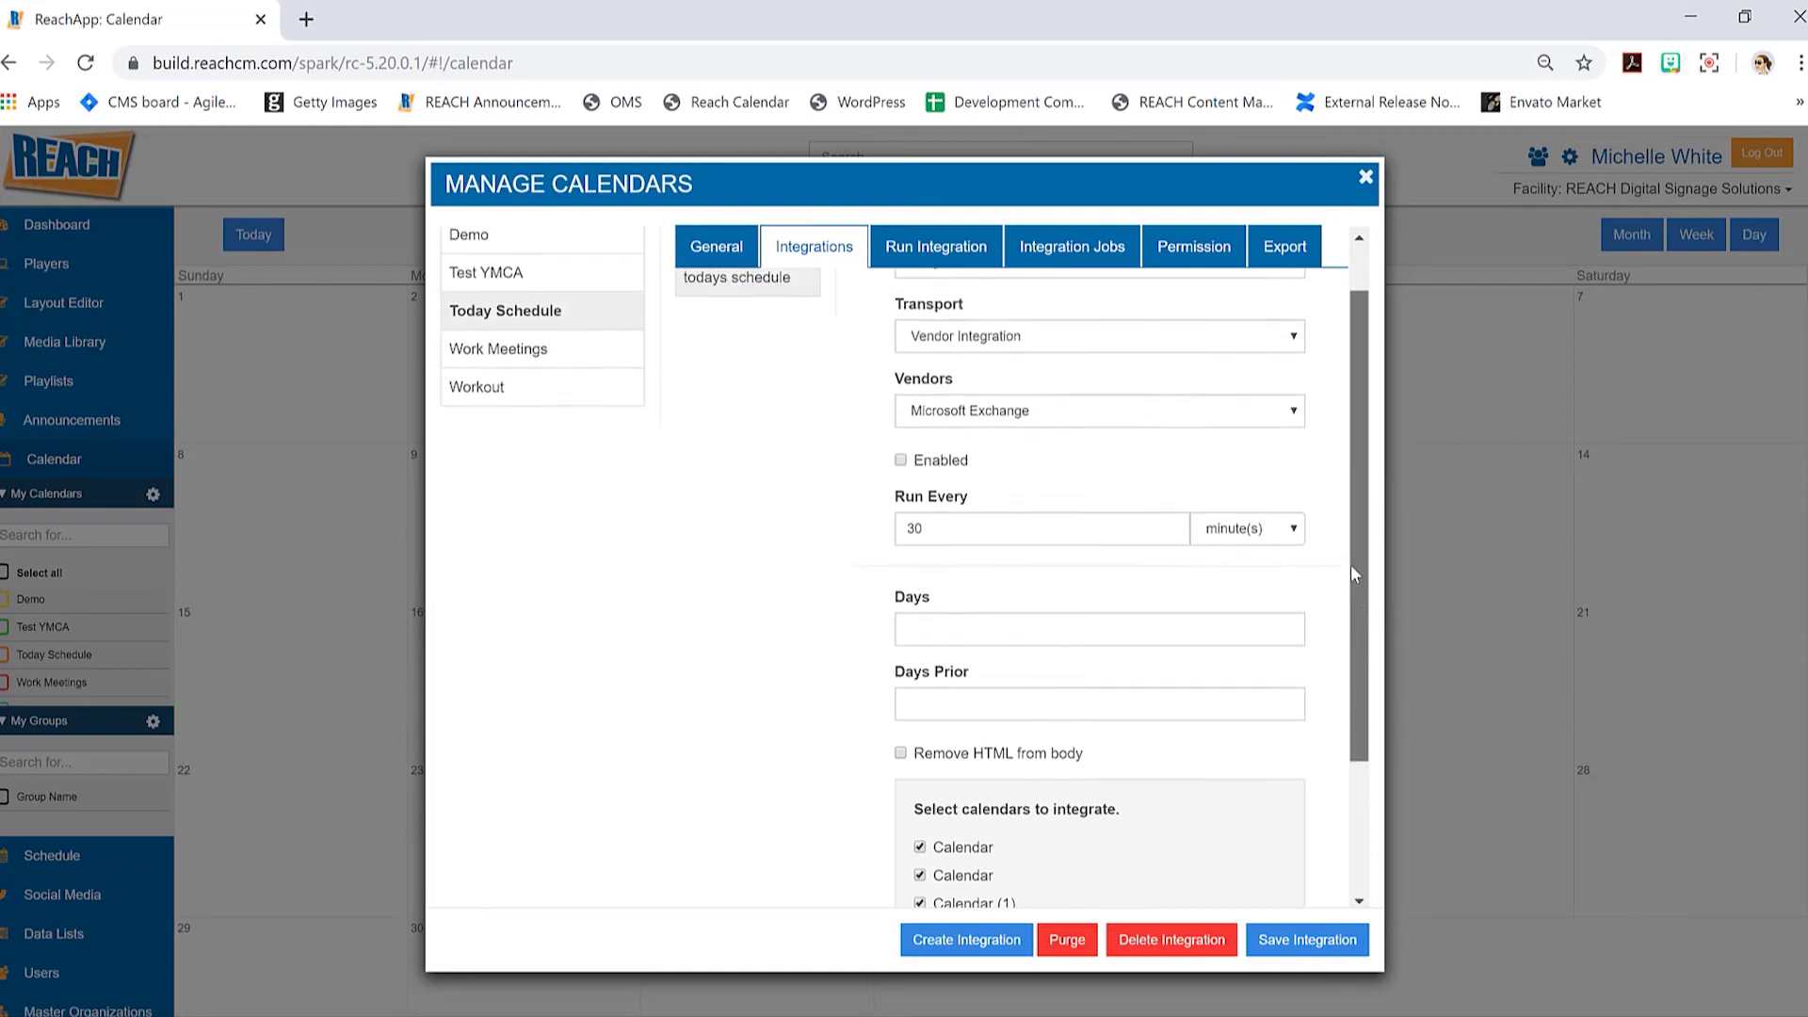
# Enable the integration, keep it running every 30 minutes, and save it.
pyautogui.click(900, 470)
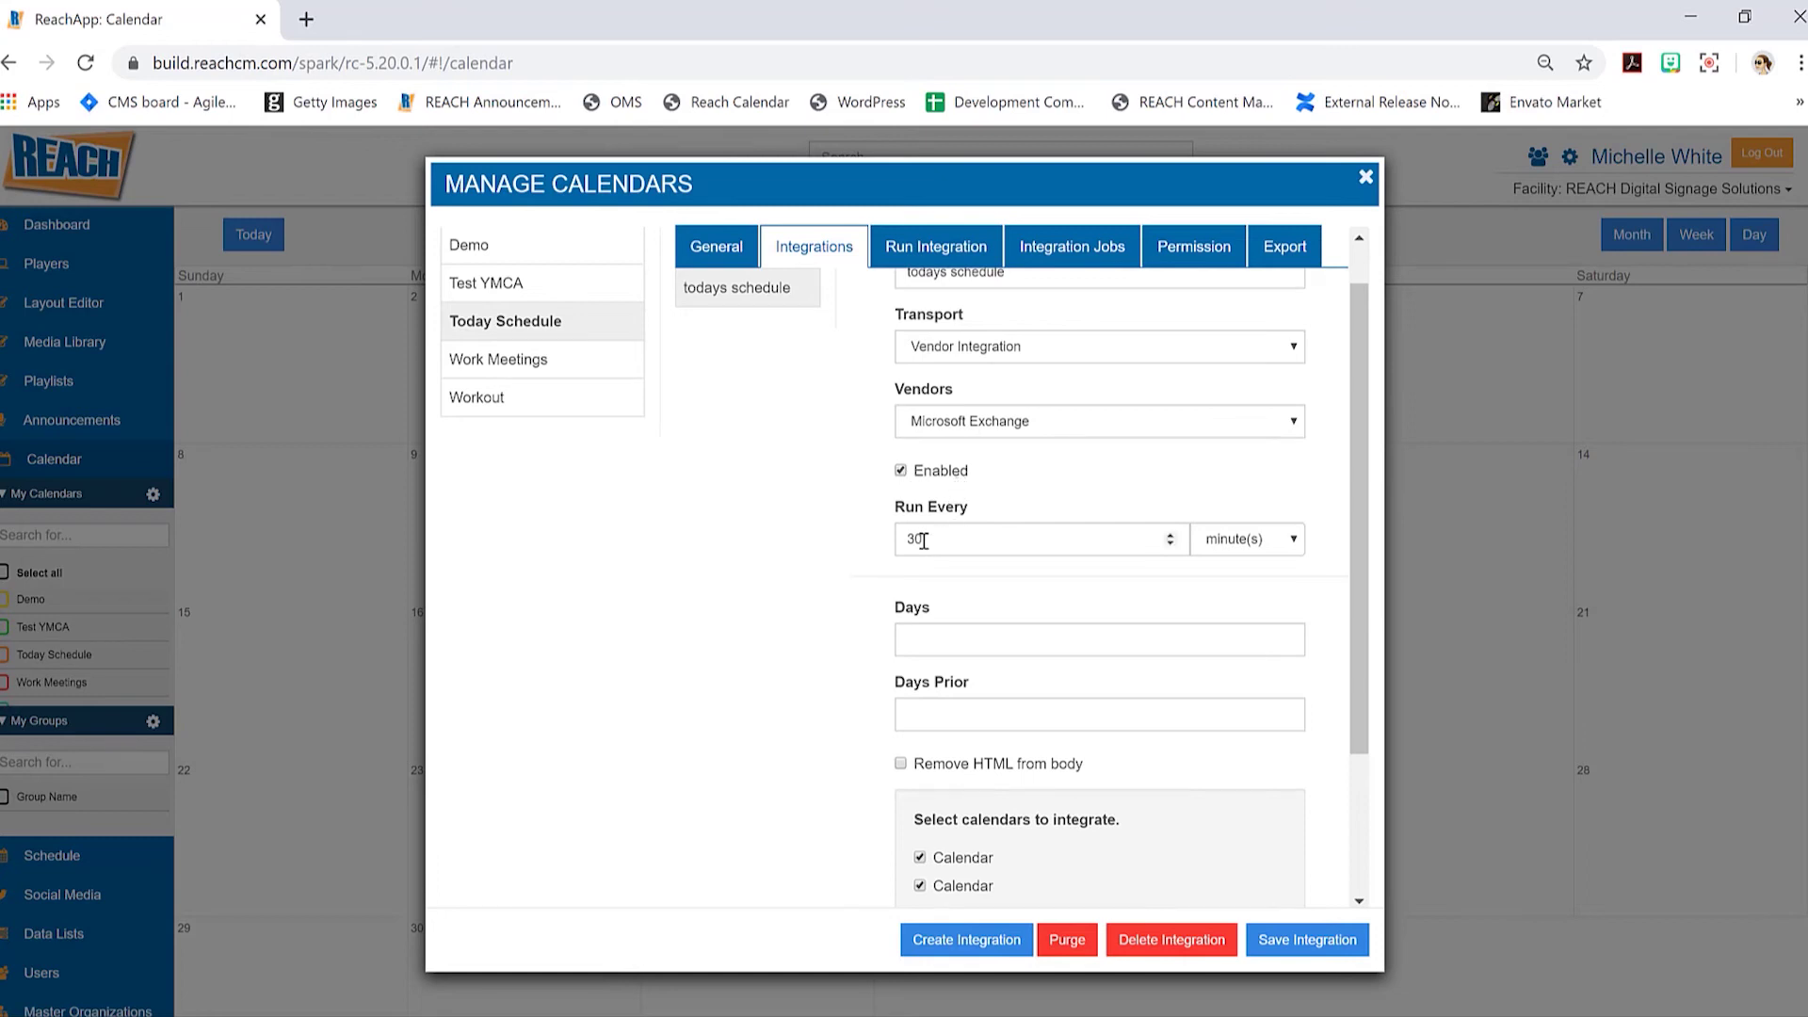
pyautogui.moveTo(922, 540); pyautogui.dragTo(911, 535)
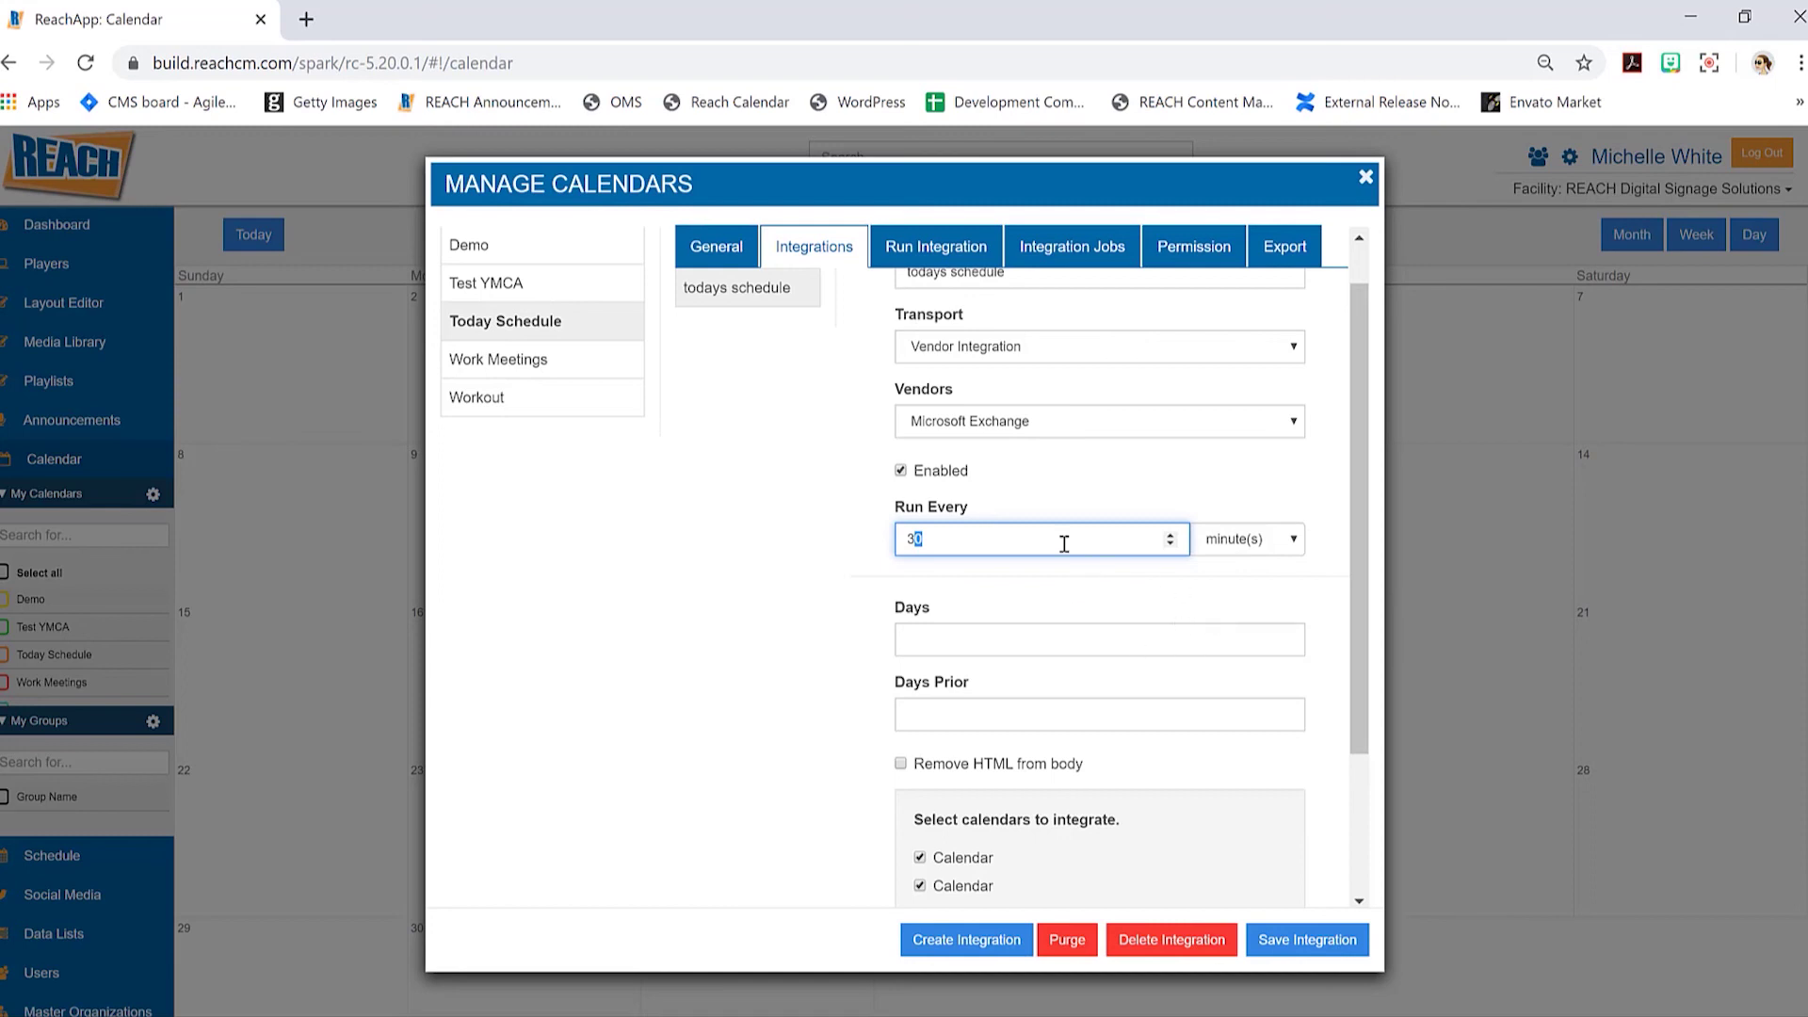
pyautogui.click(1047, 494)
pyautogui.scroll(1, 998, 388)
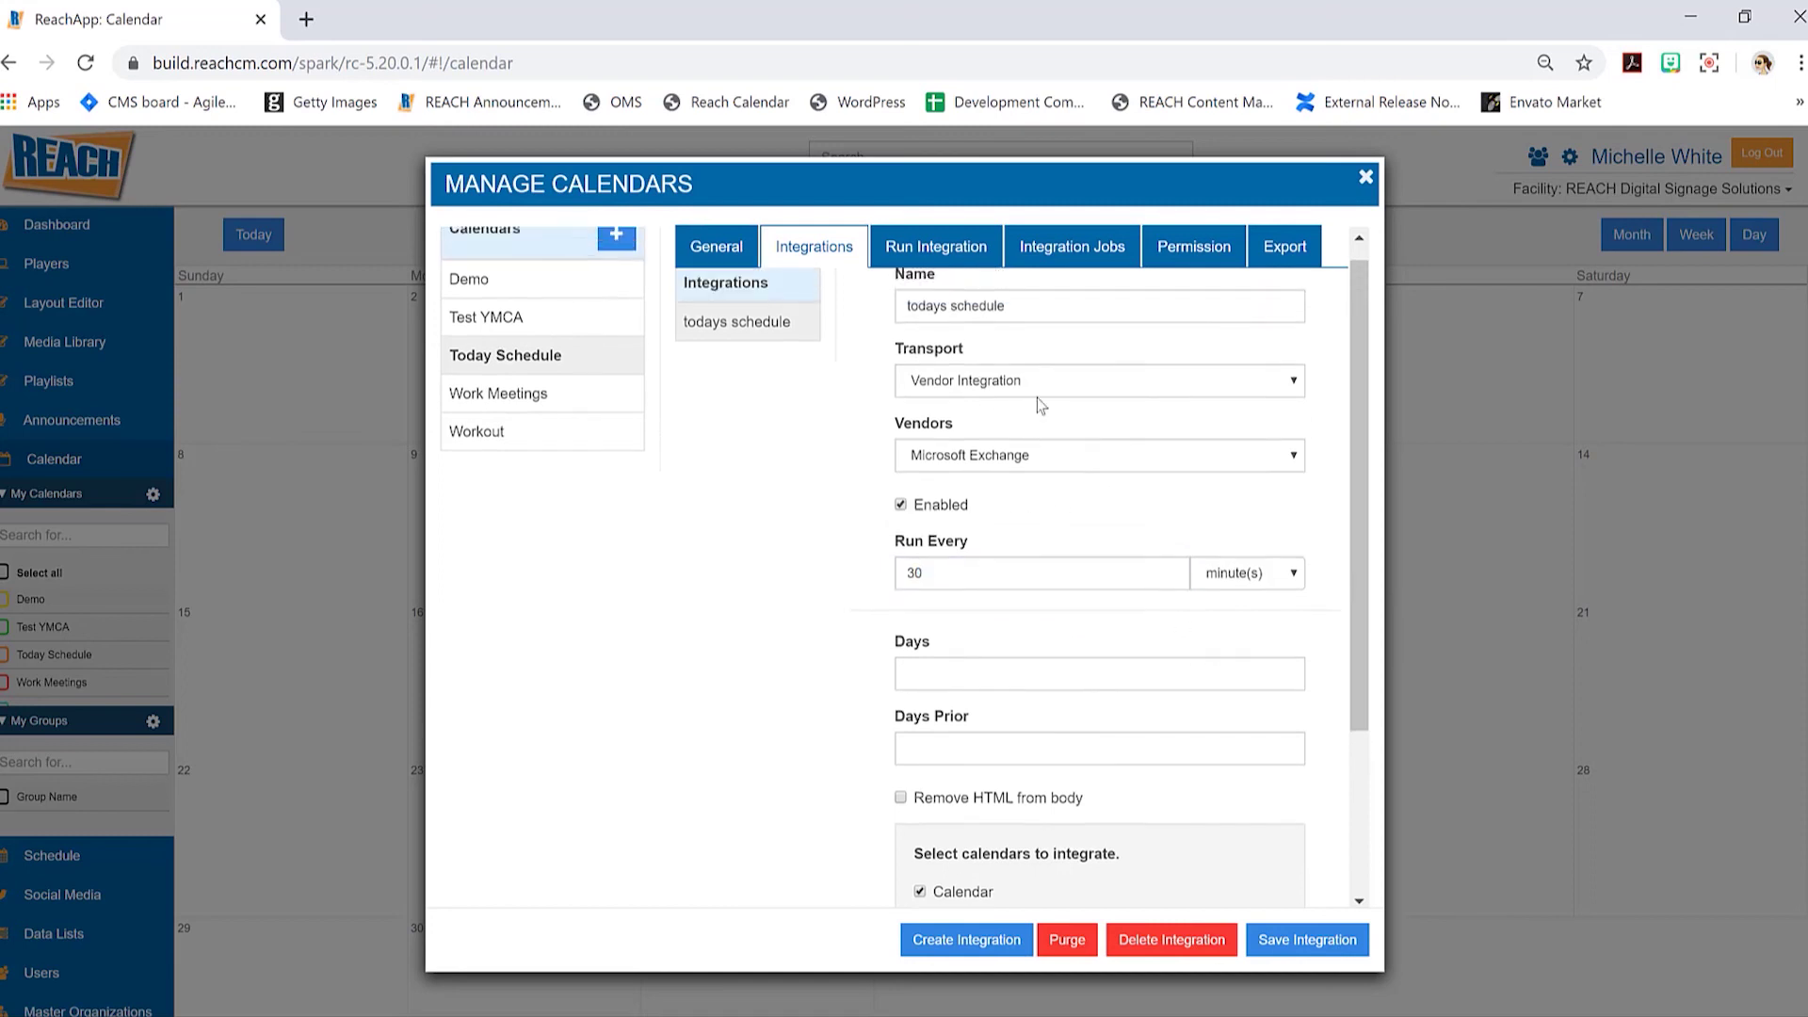
pyautogui.scroll(-3, 1036, 398)
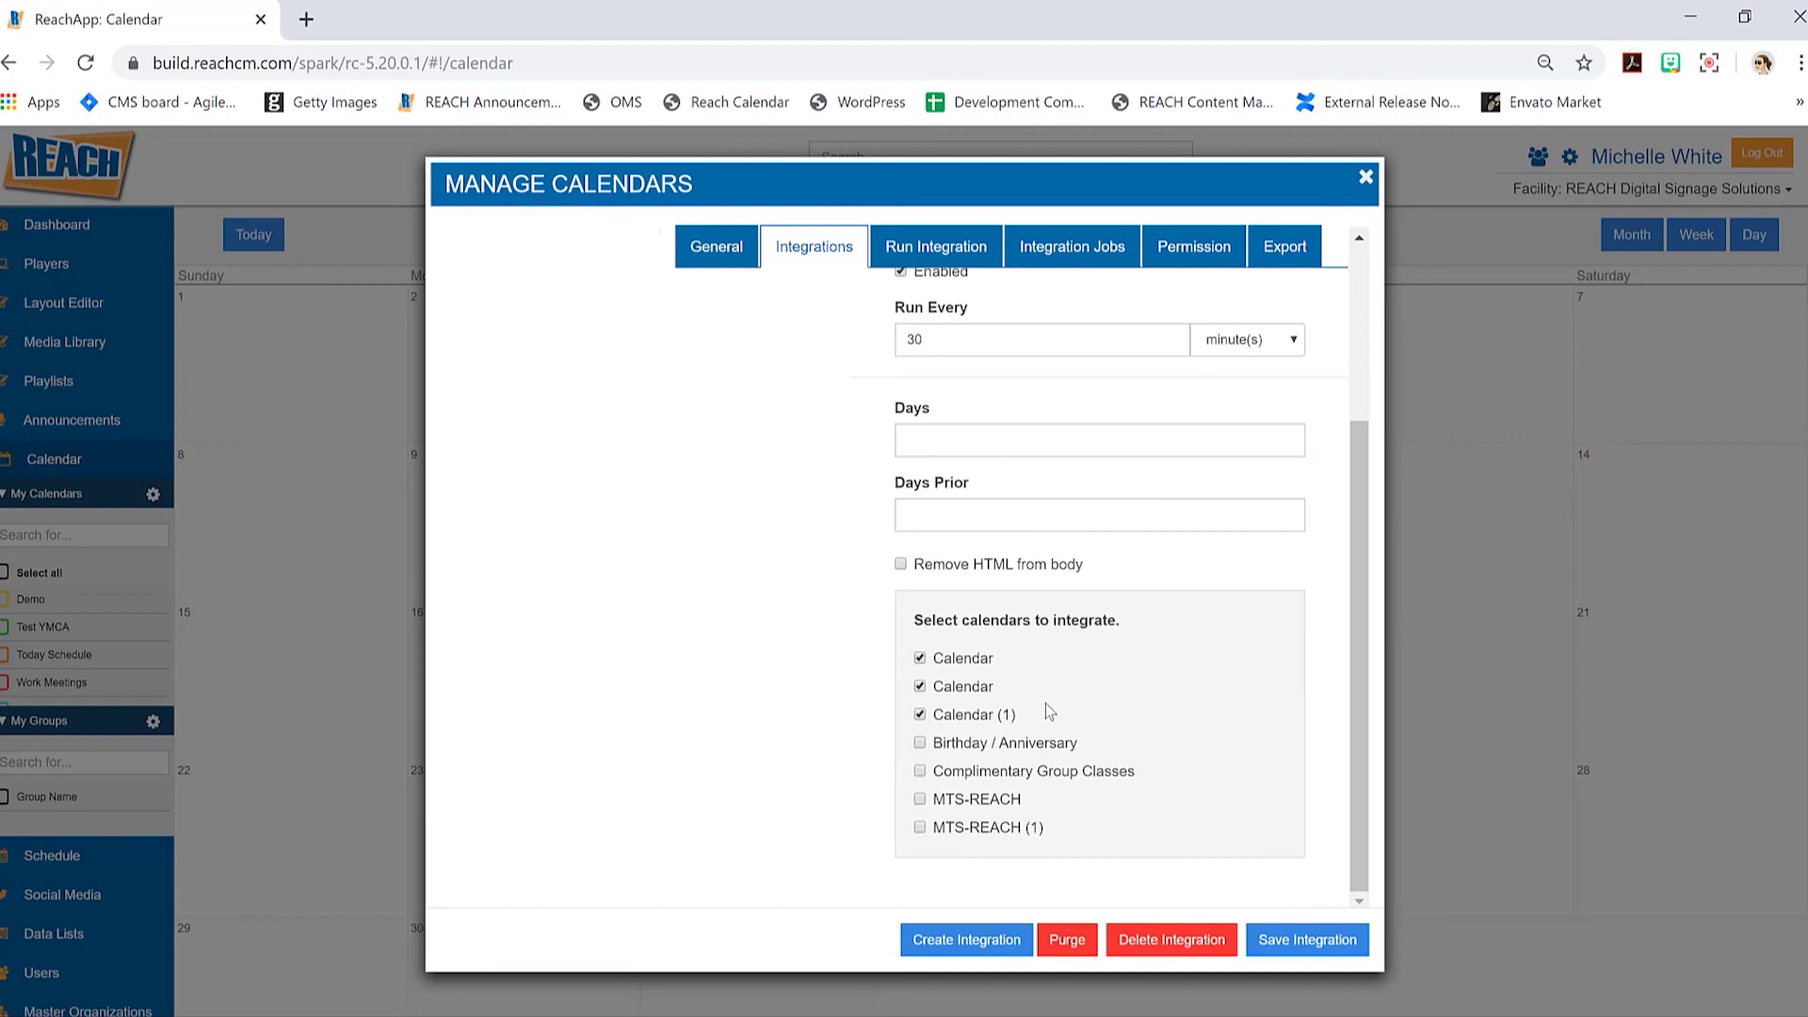
pyautogui.scroll(2, 1048, 711)
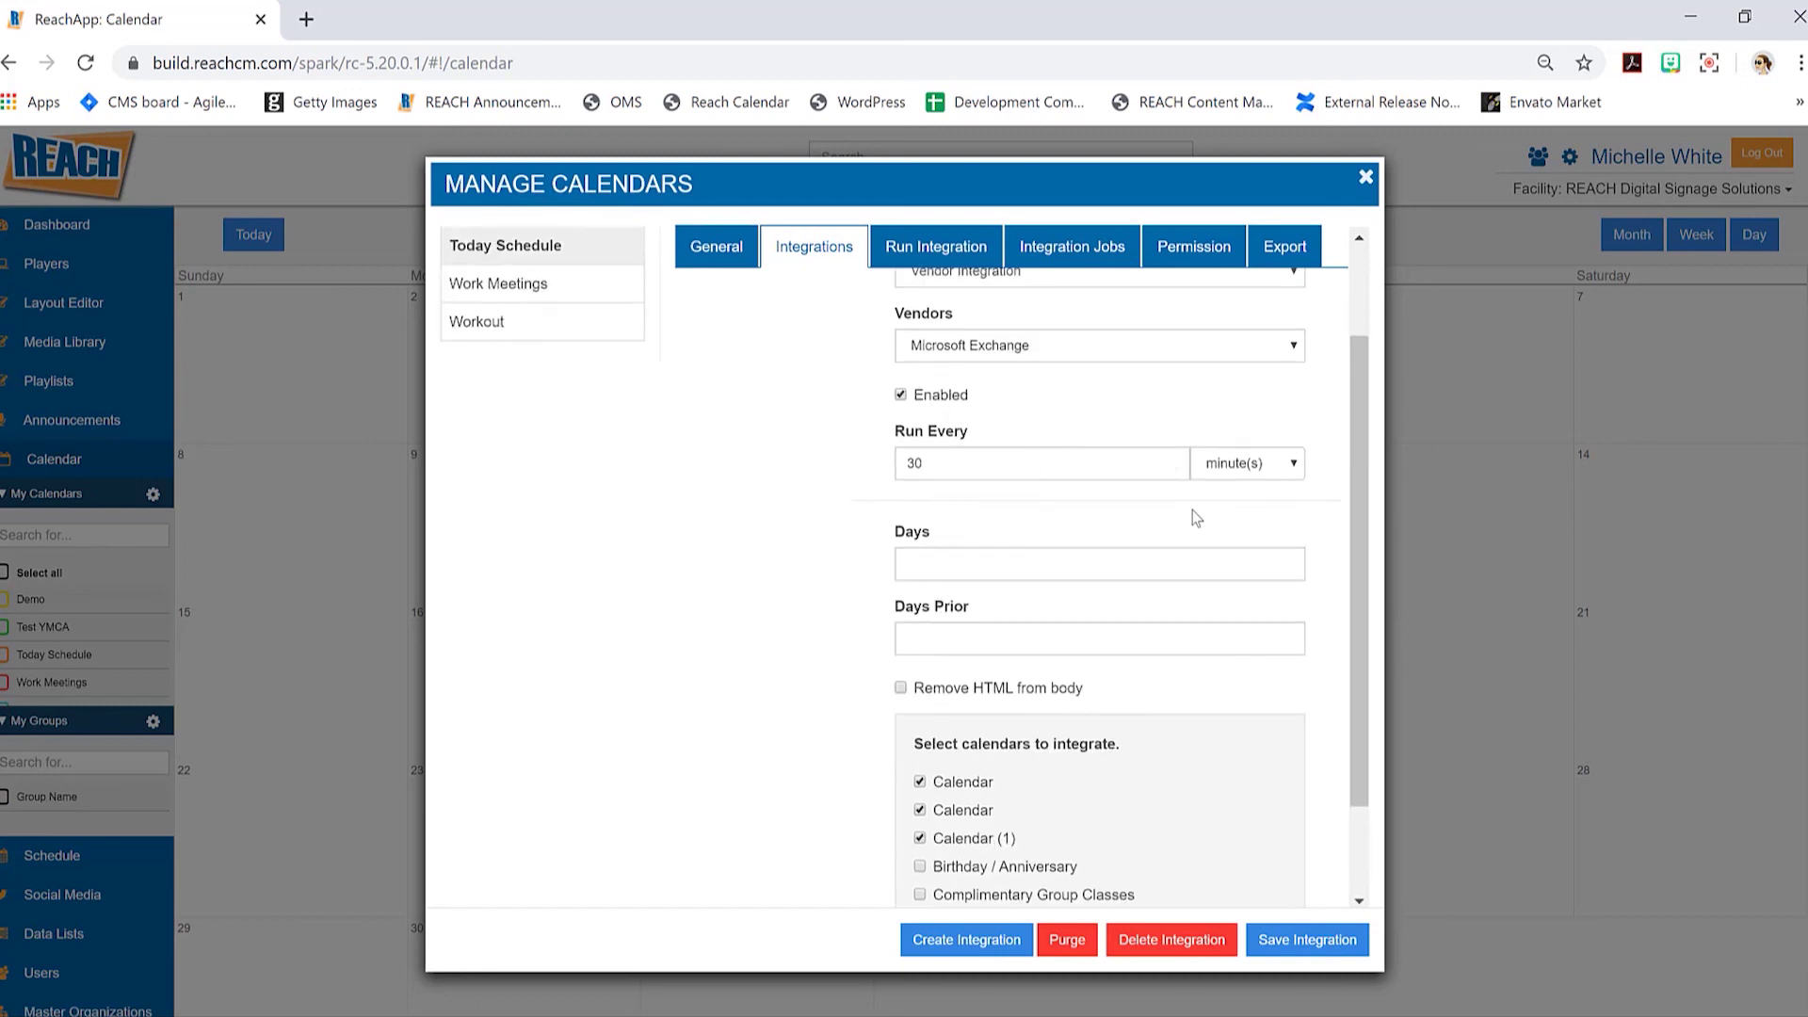
pyautogui.click(1299, 944)
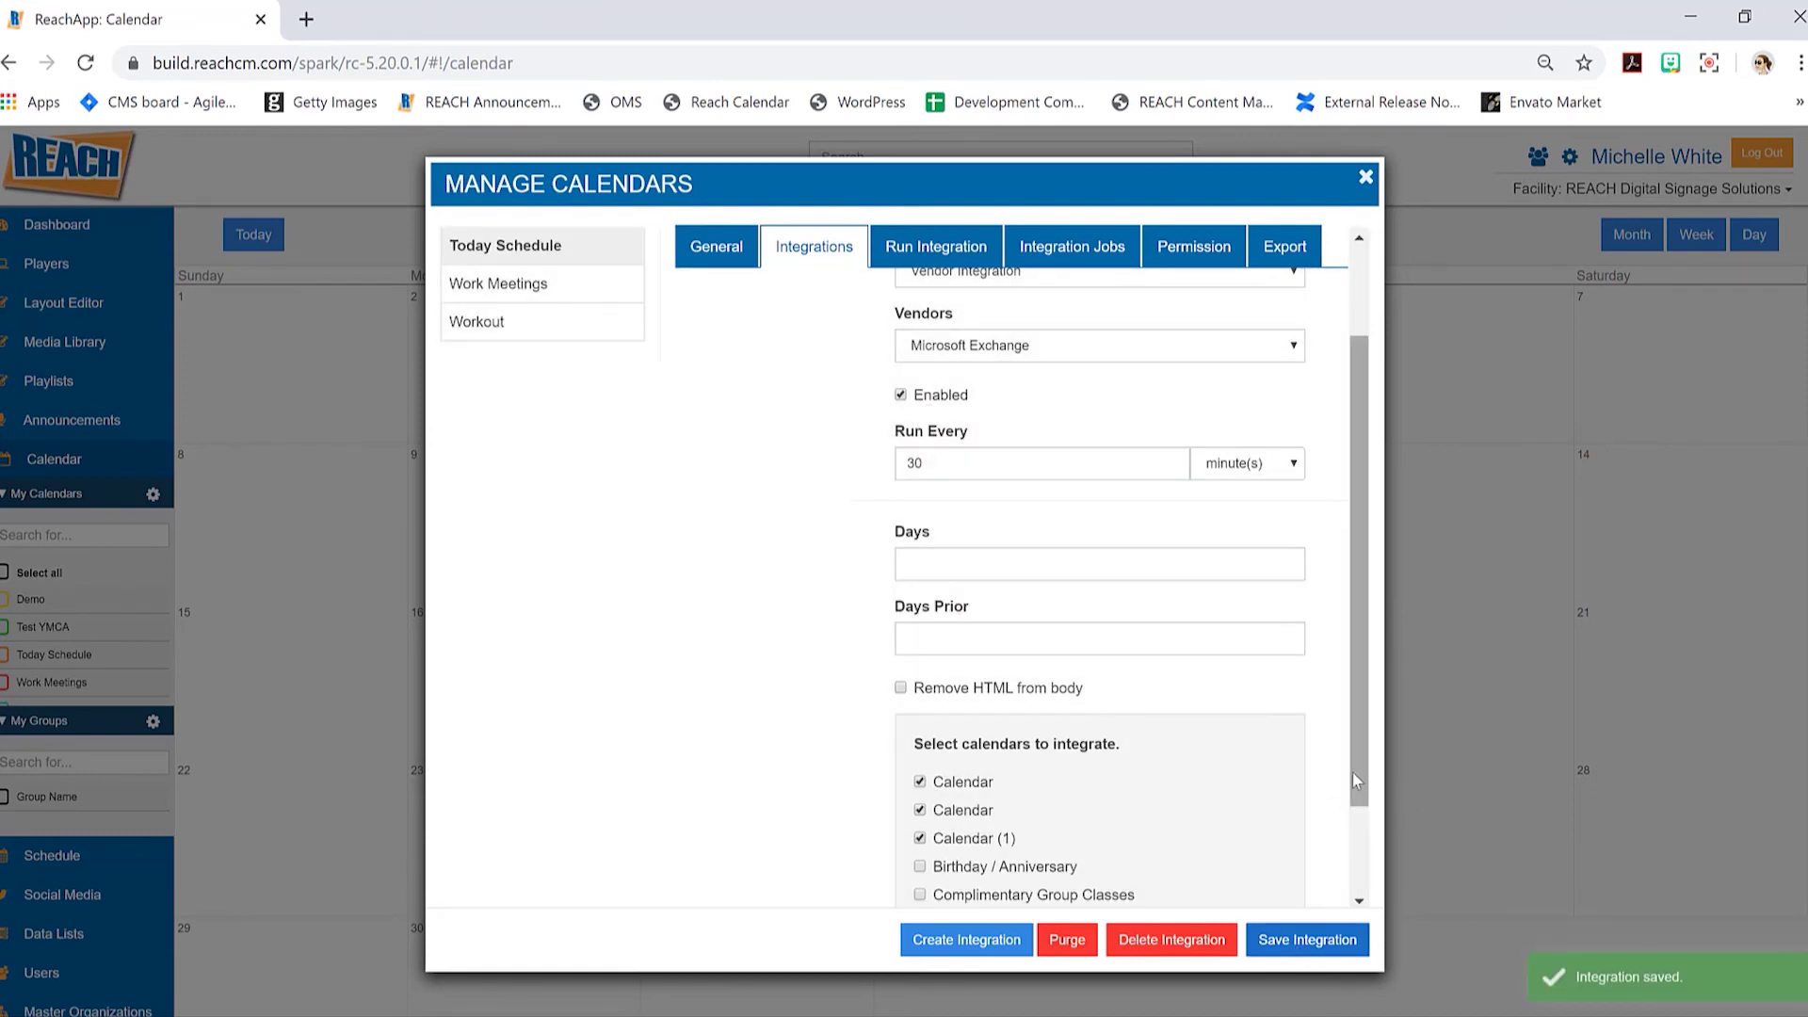
pyautogui.scroll(2, 1353, 734)
pyautogui.scroll(1, 1353, 593)
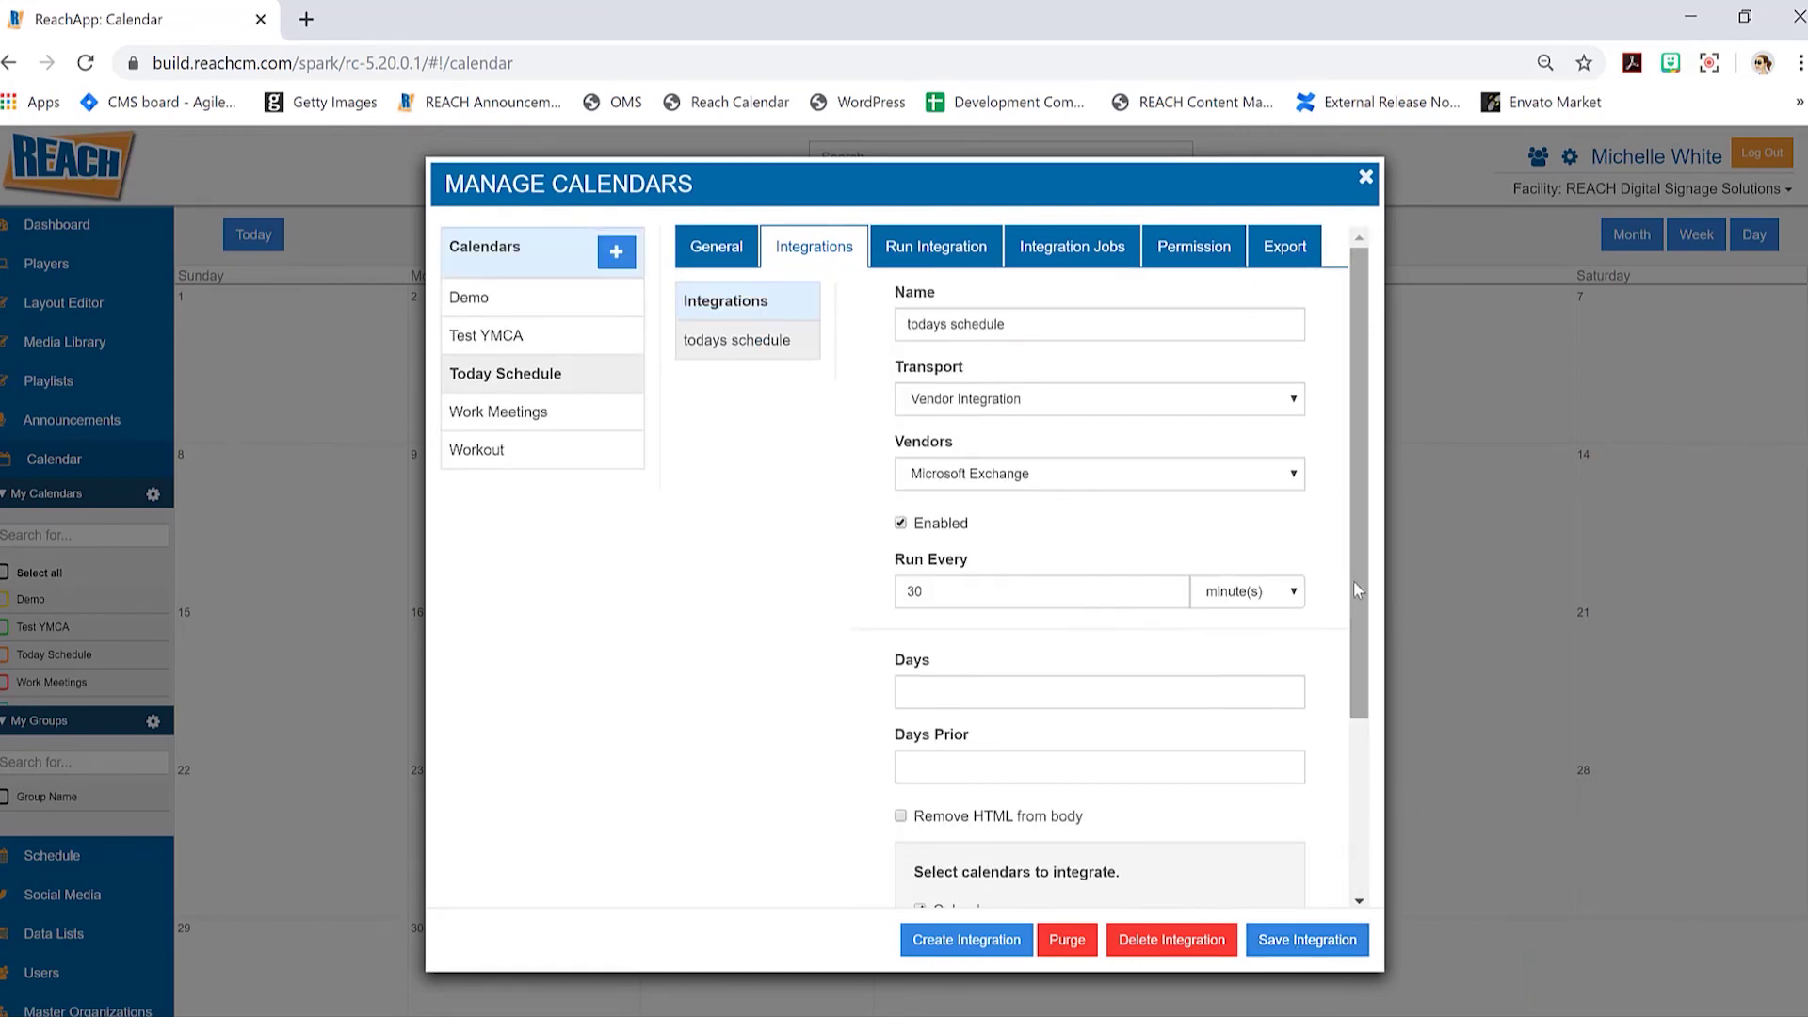
# Run the todays schedule integration now, then close the Manage Calendars dialog.
pyautogui.click(957, 246)
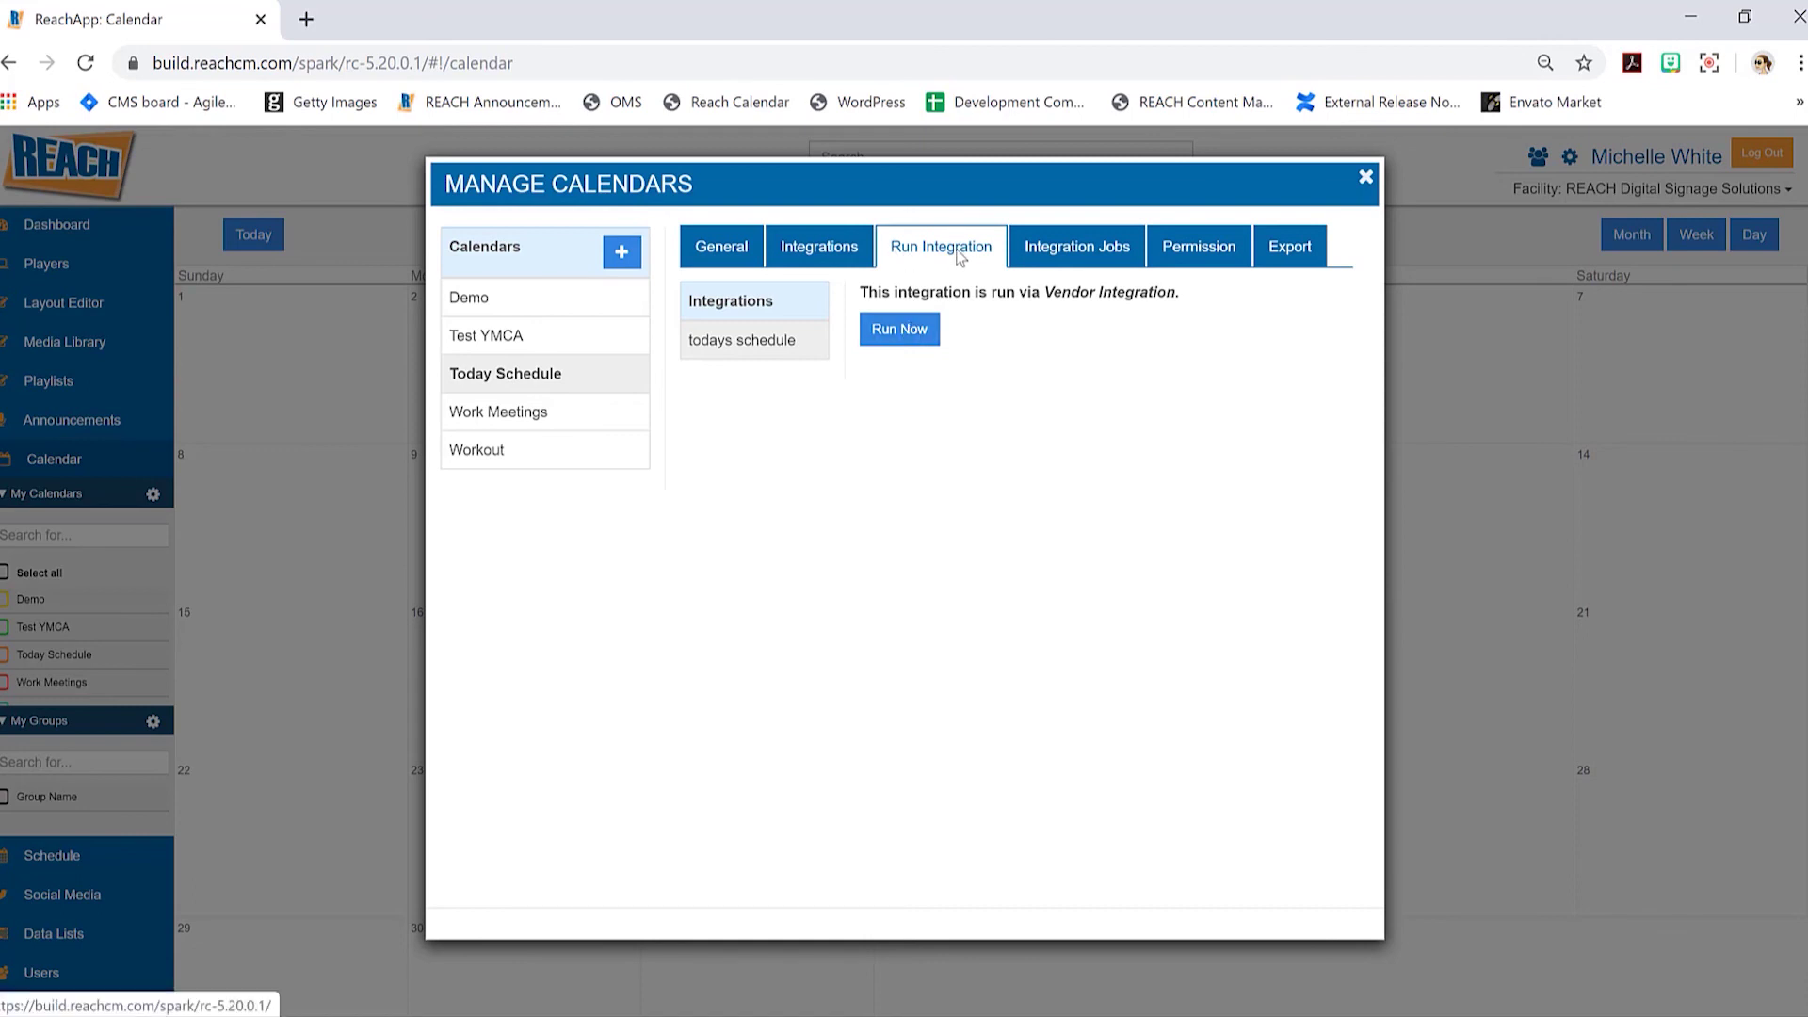
pyautogui.click(920, 336)
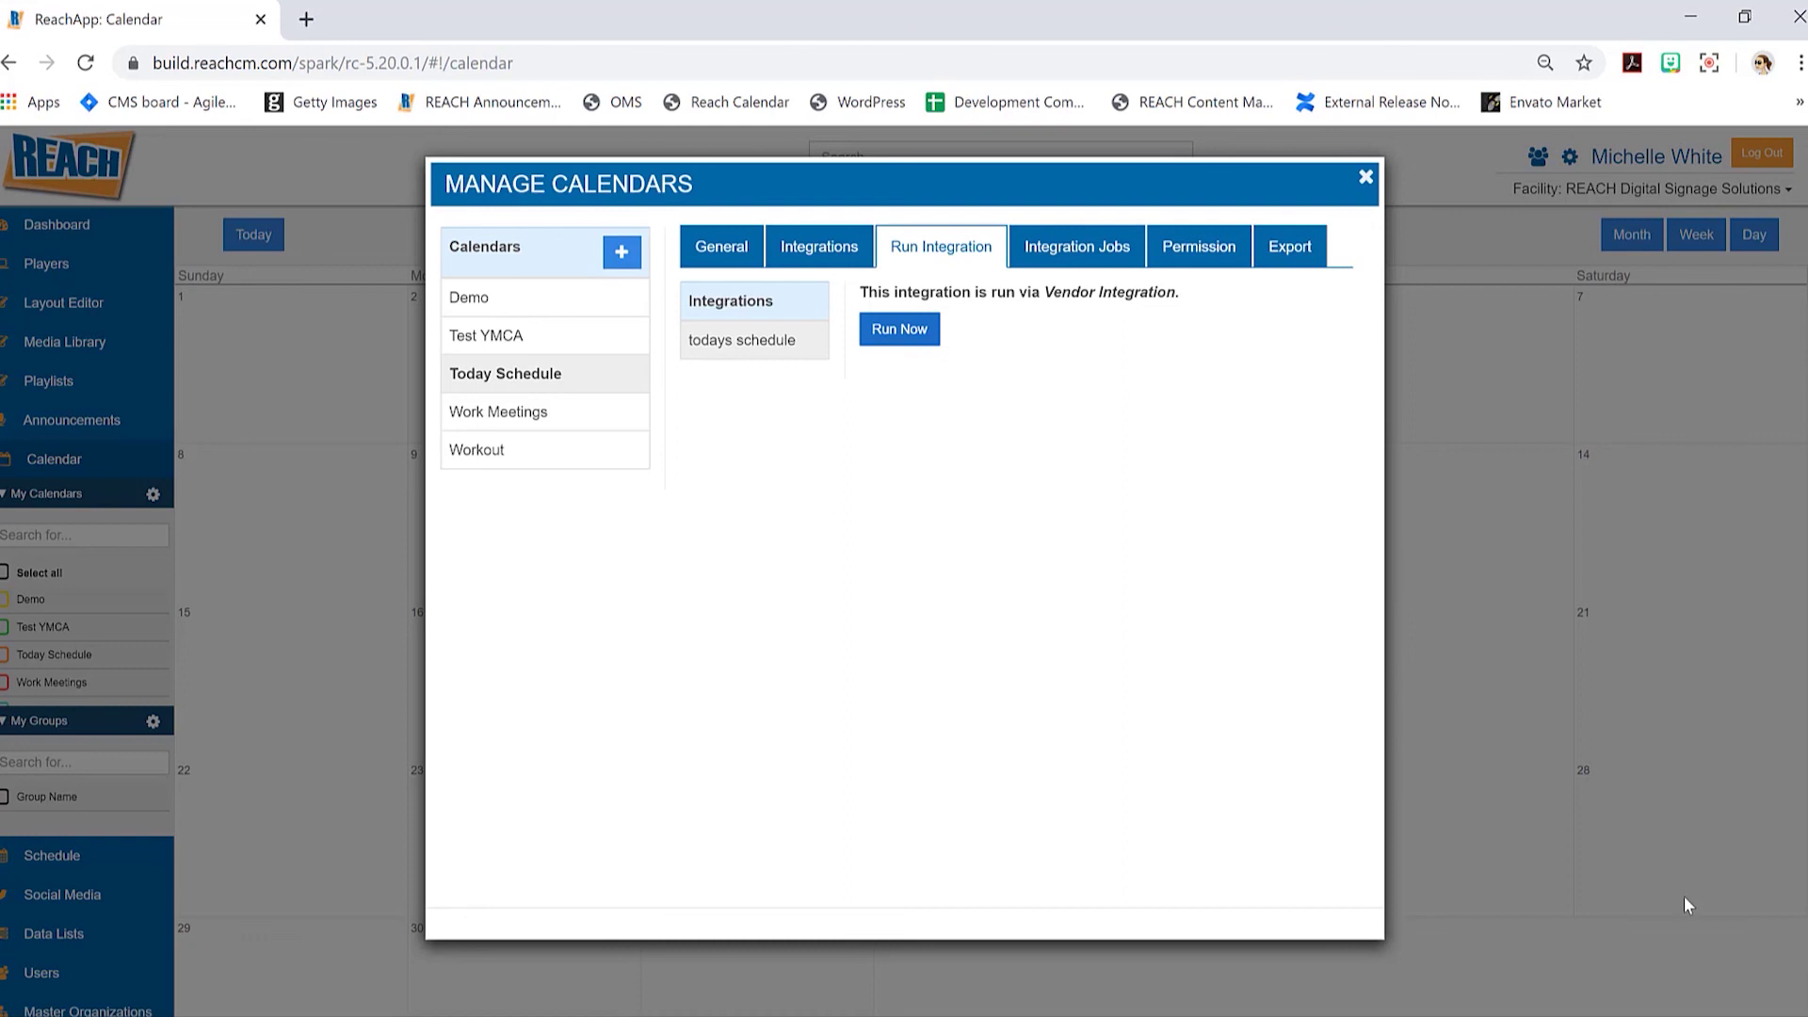
pyautogui.click(828, 251)
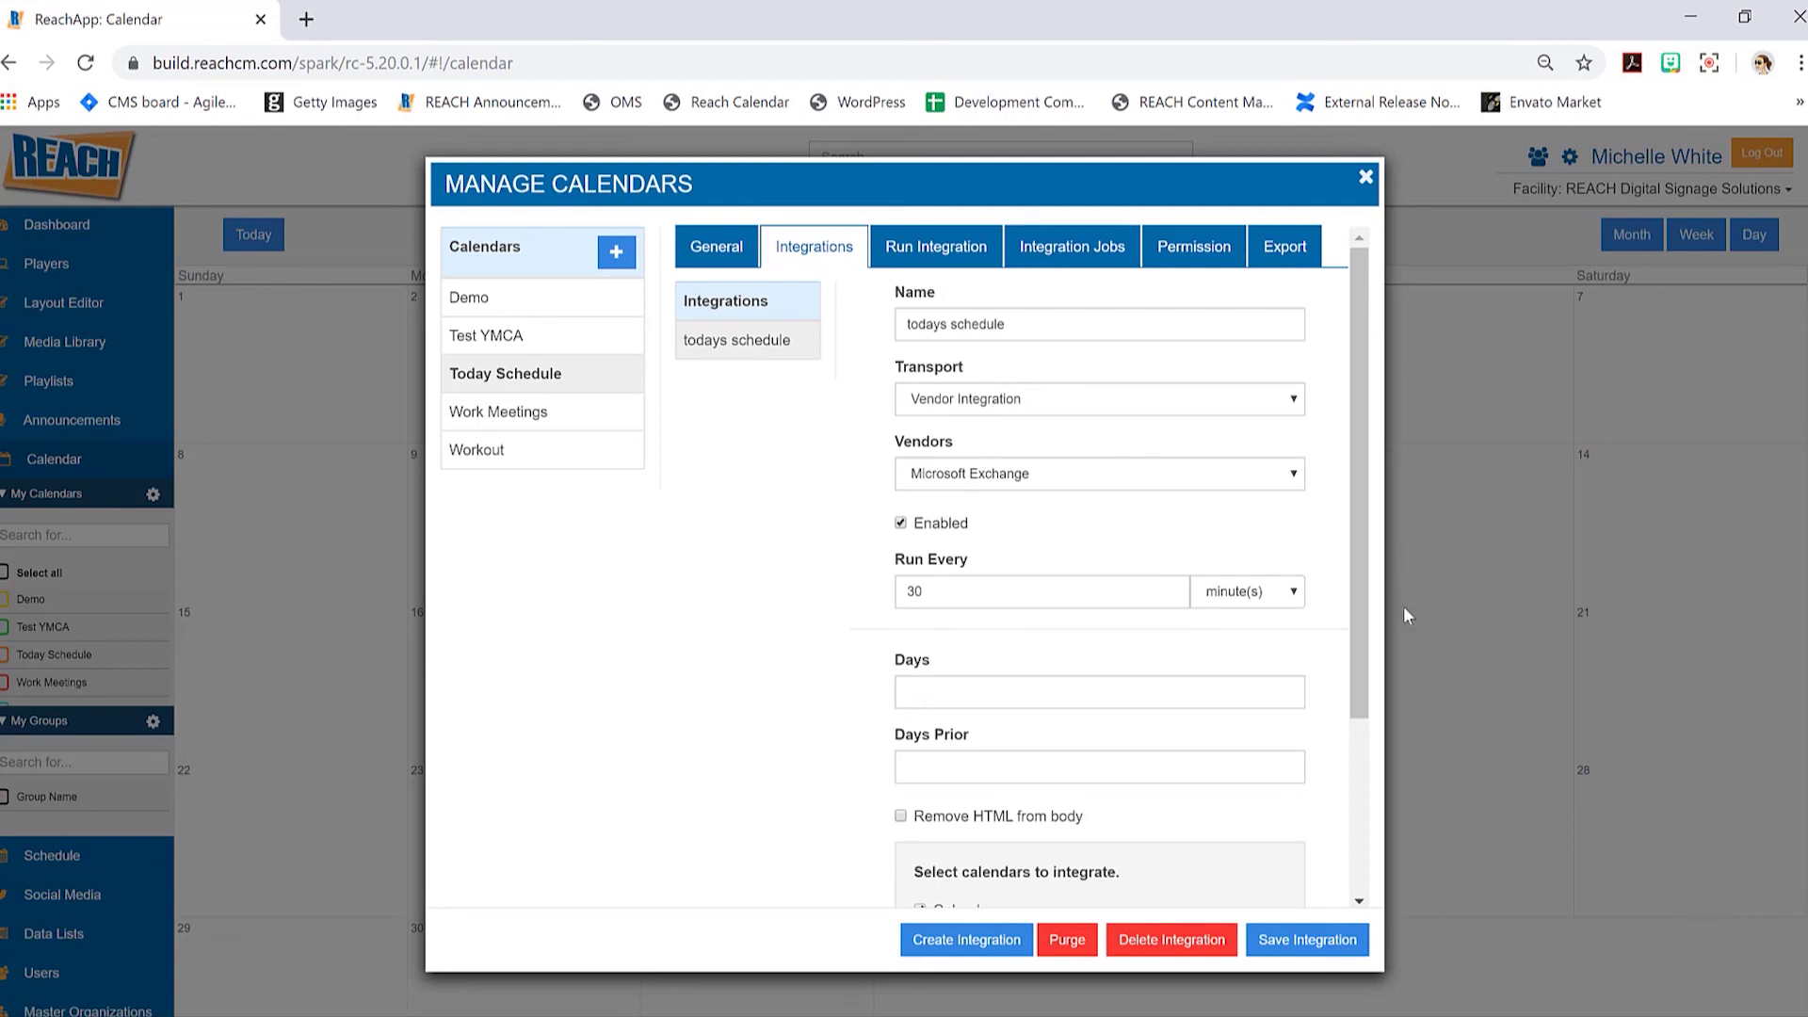
pyautogui.click(1365, 179)
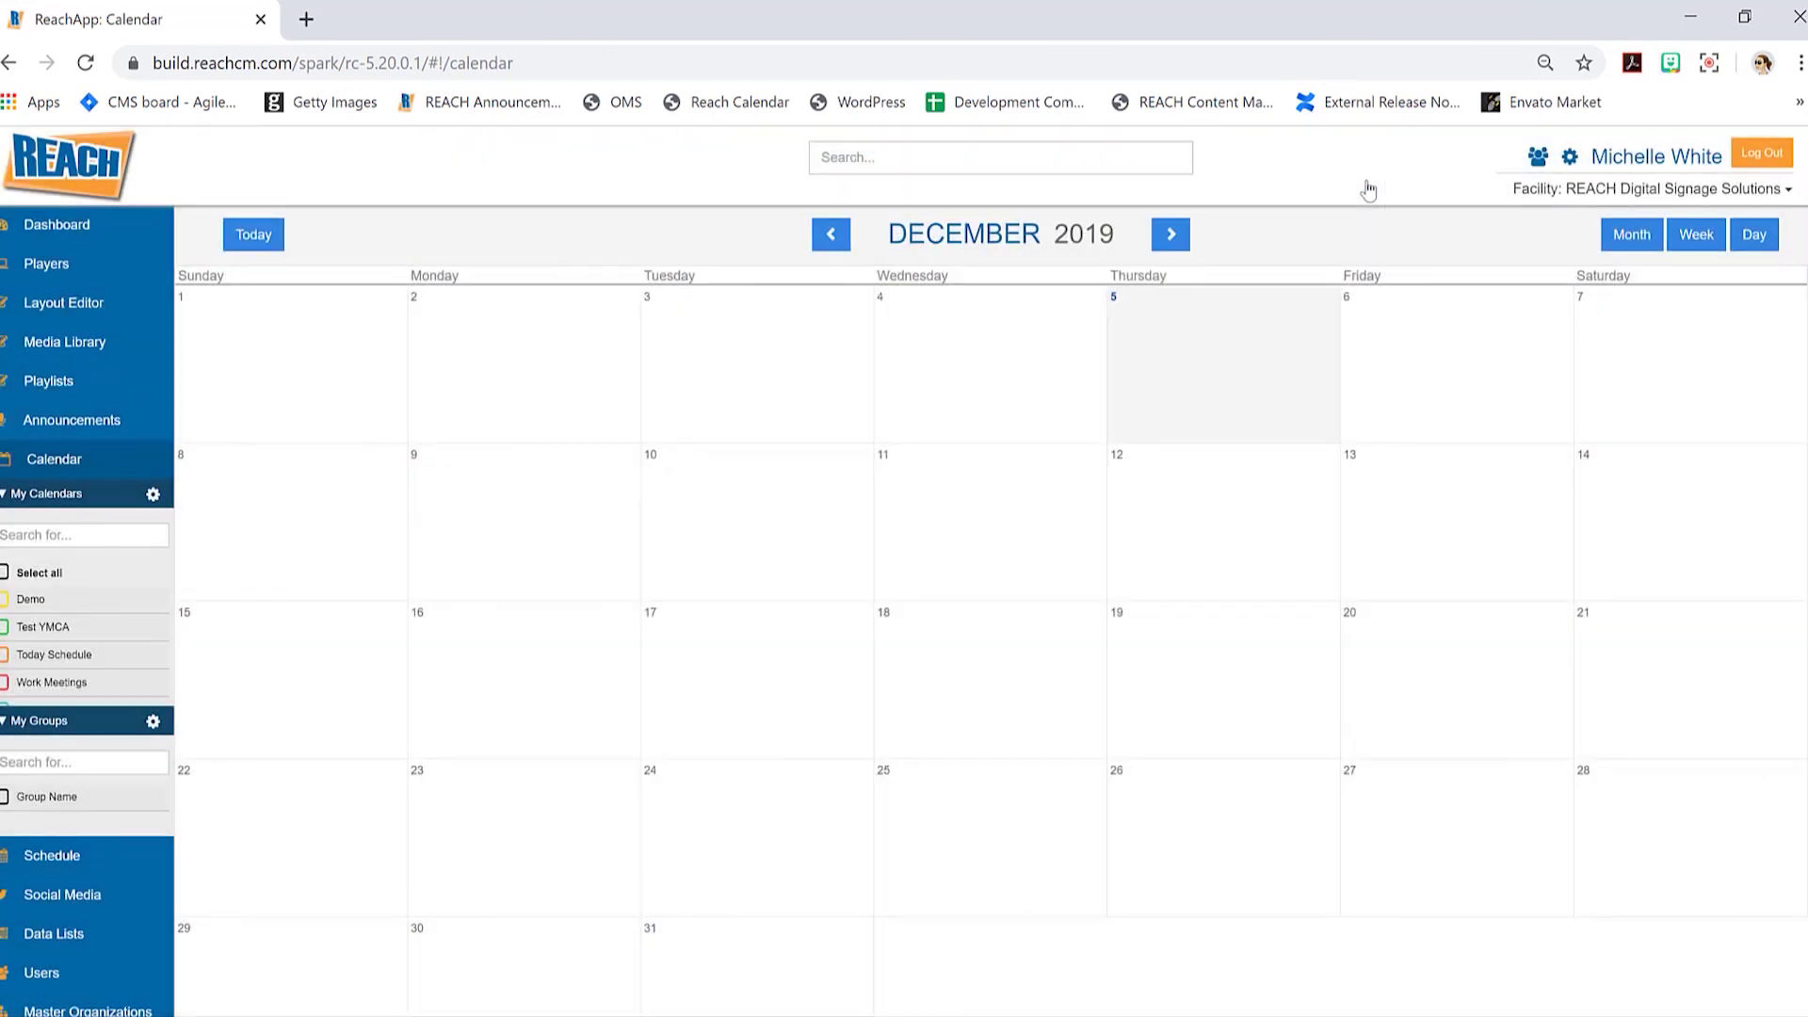
# Tick Today Schedule in the sidebar to show its orange synced events on December 4–12.
pyautogui.click(5, 654)
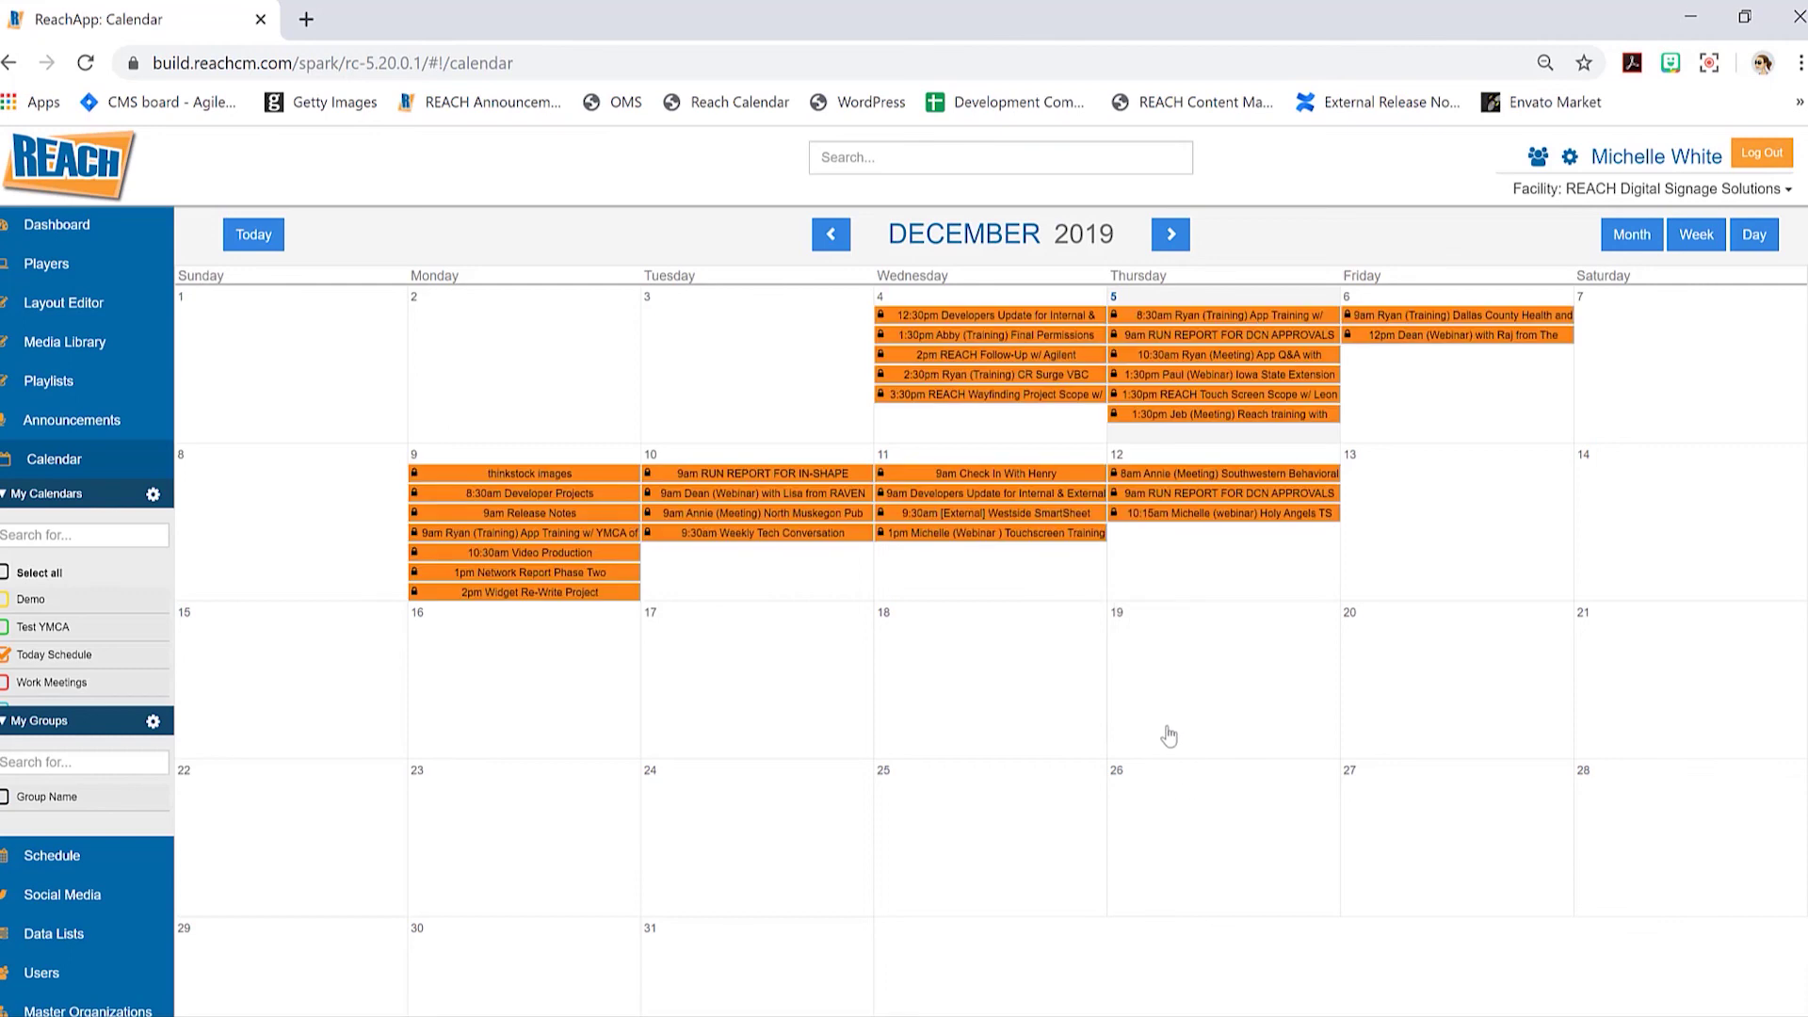